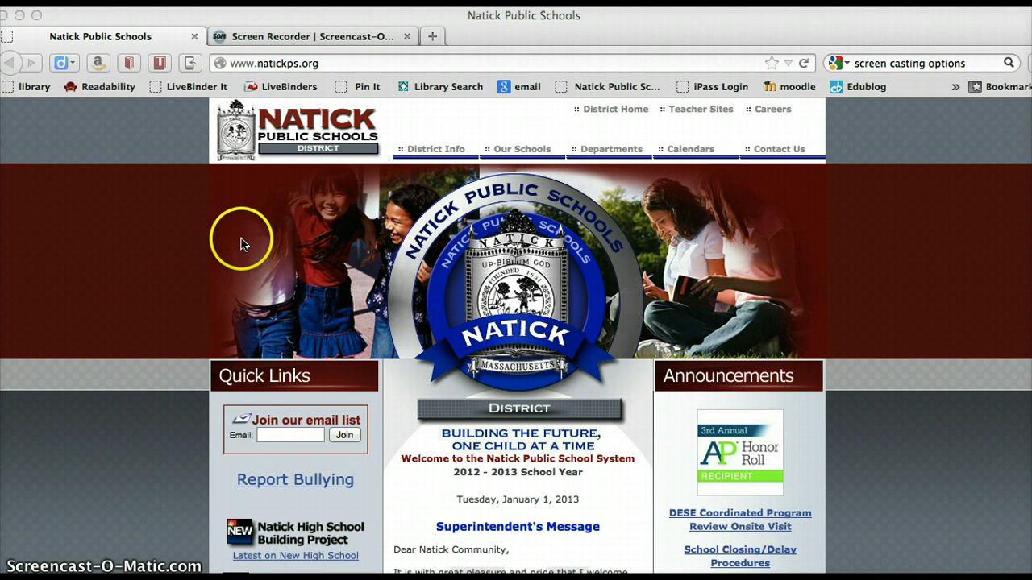
# Open the noodletools.com website
pyautogui.click(328, 62)
pyautogui.moveTo(326, 62); pyautogui.dragTo(216, 63)
pyautogui.write('noodle')
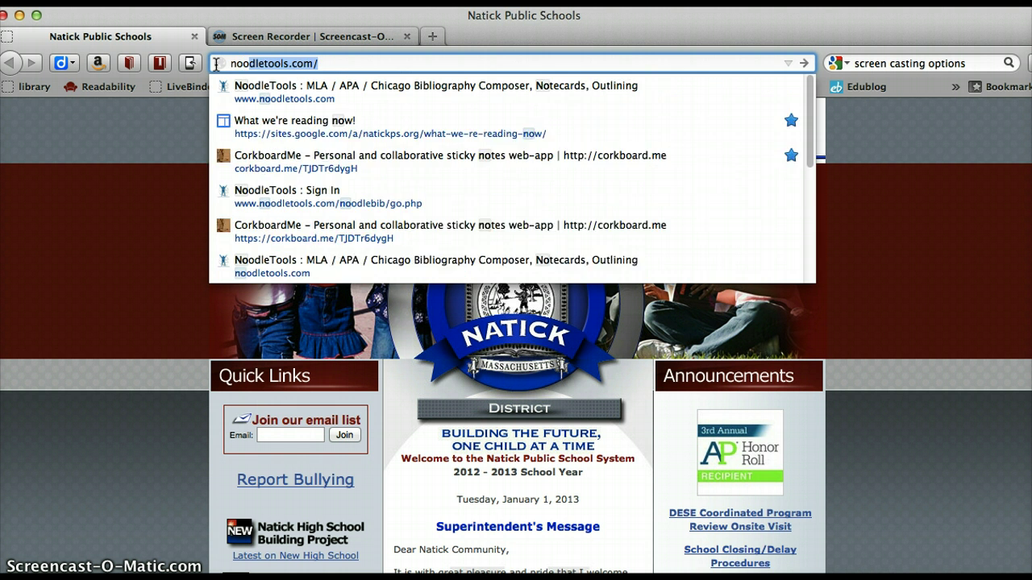
pyautogui.write('tools.com')
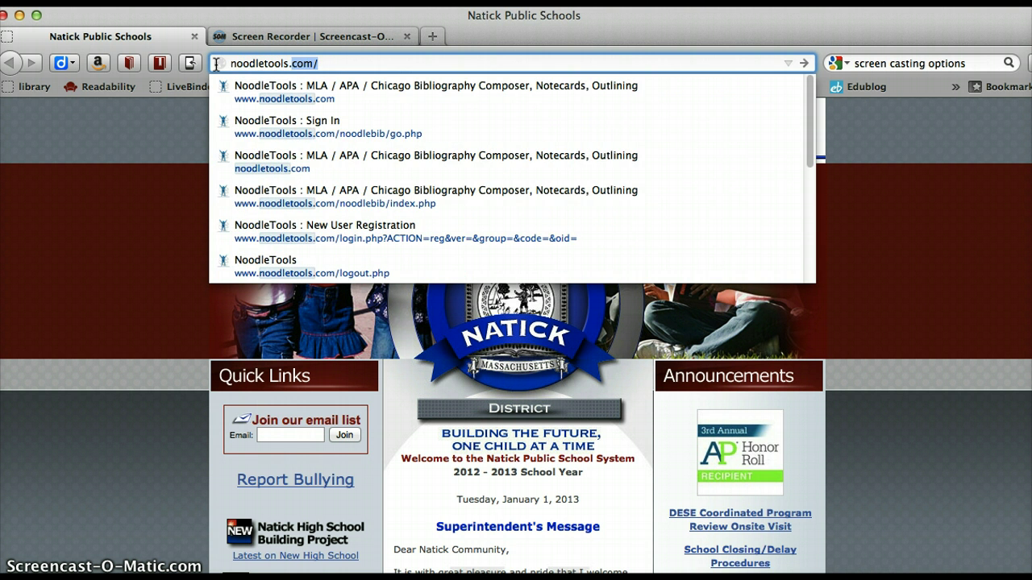
pyautogui.press('Return')
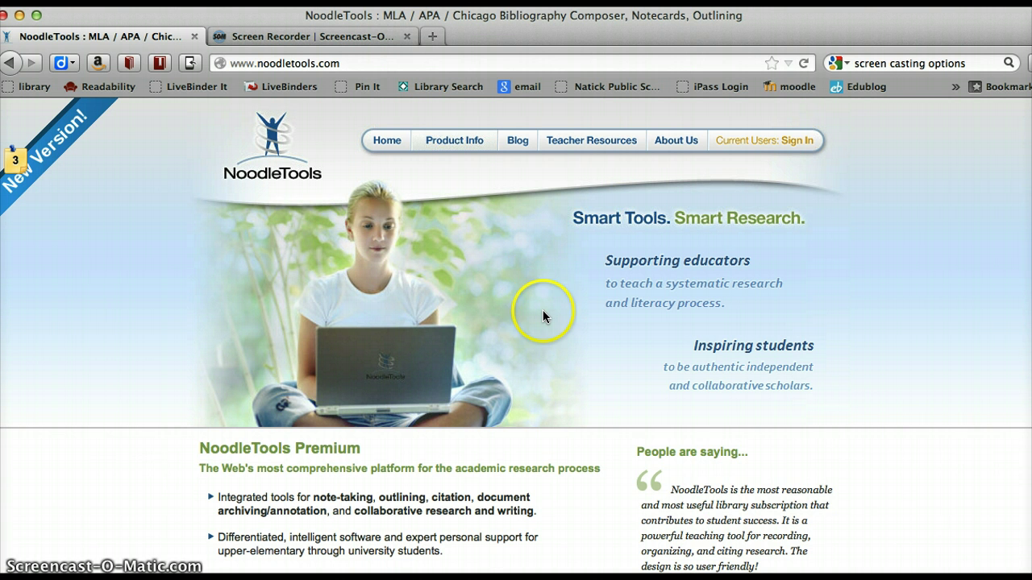
# Sign in to NoodleTools with the already filled-in personal ID and password
pyautogui.click(797, 142)
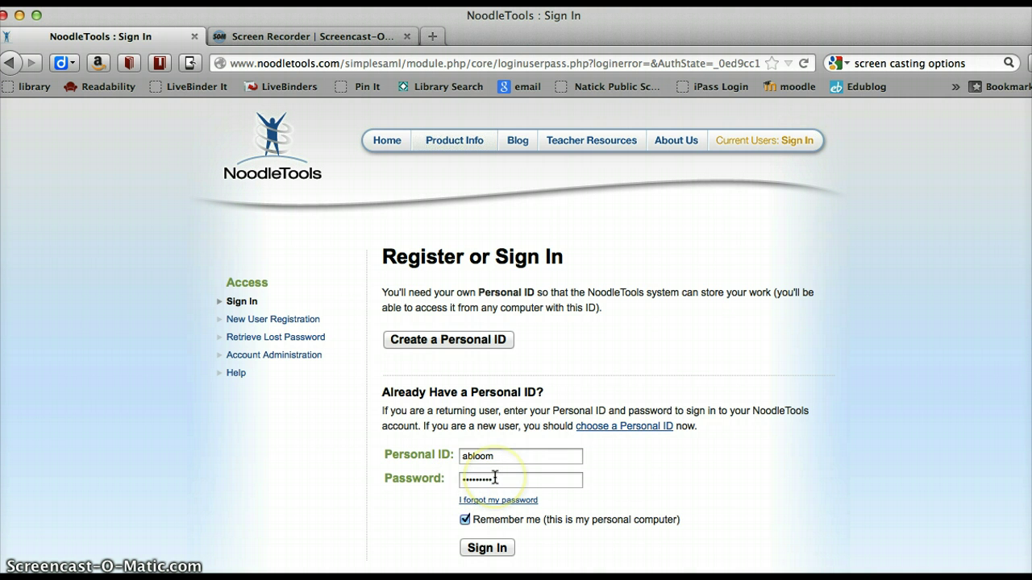
pyautogui.scroll(-3, 494, 477)
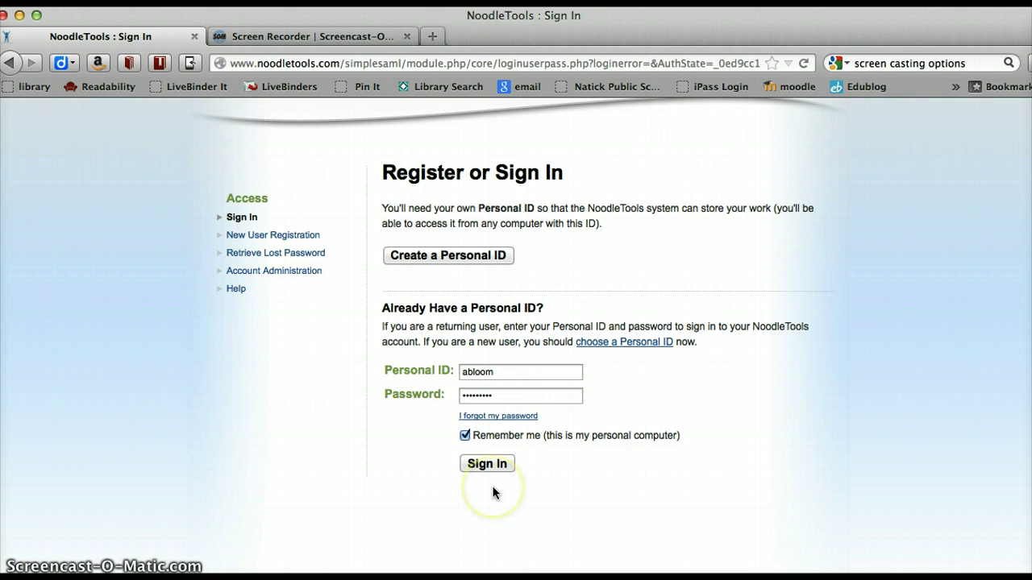
pyautogui.scroll(-1, 494, 493)
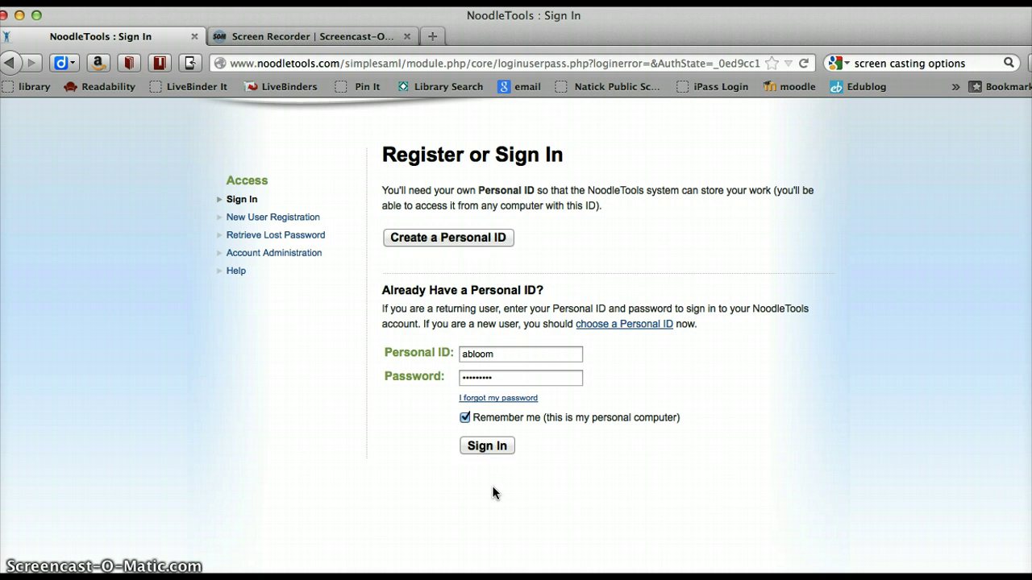
pyautogui.click(483, 448)
pyautogui.click(485, 447)
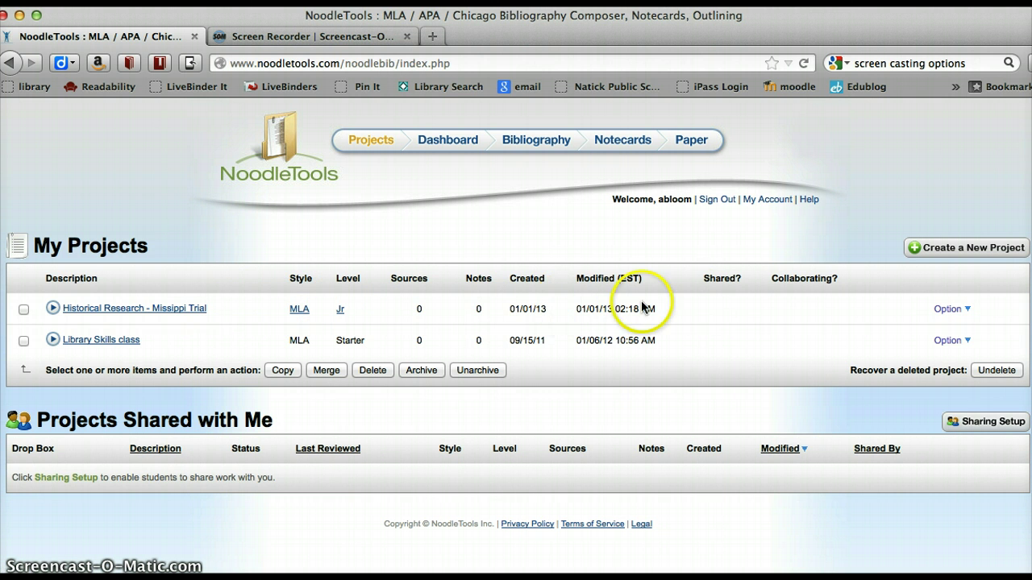
# Start a new project with the MLA citation style and the Junior citation level
pyautogui.click(914, 249)
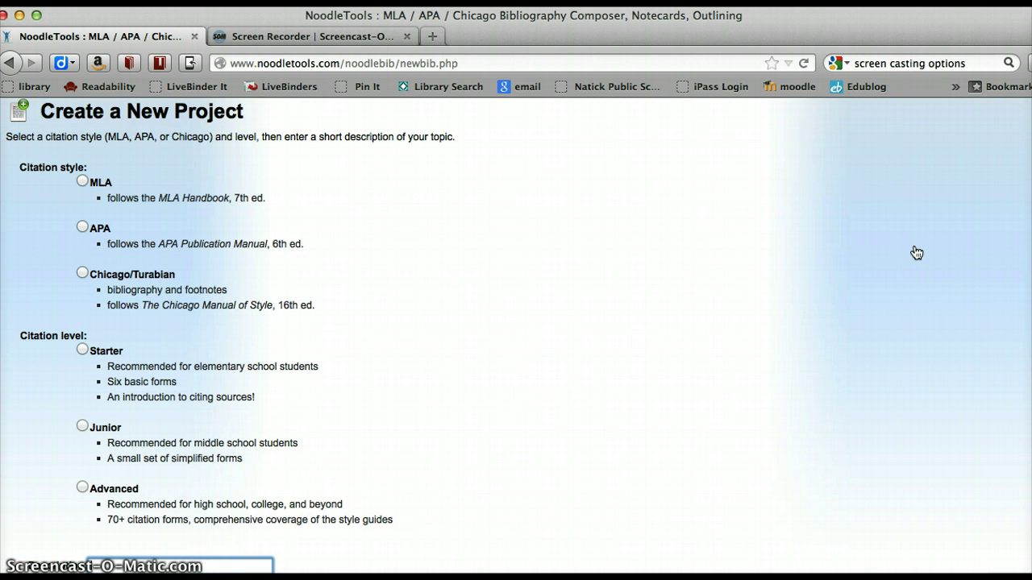
pyautogui.click(82, 181)
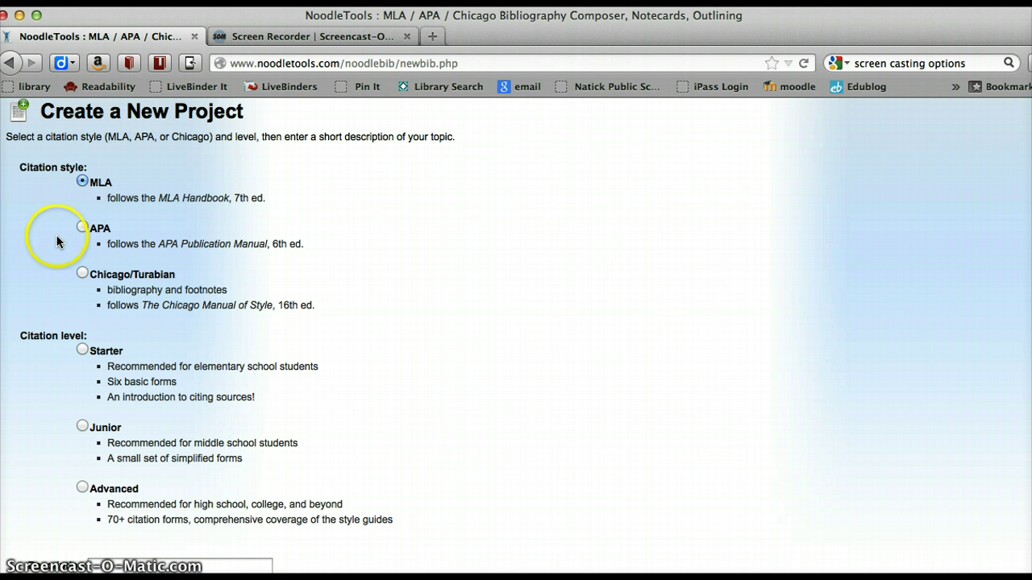
pyautogui.scroll(-3, 53, 278)
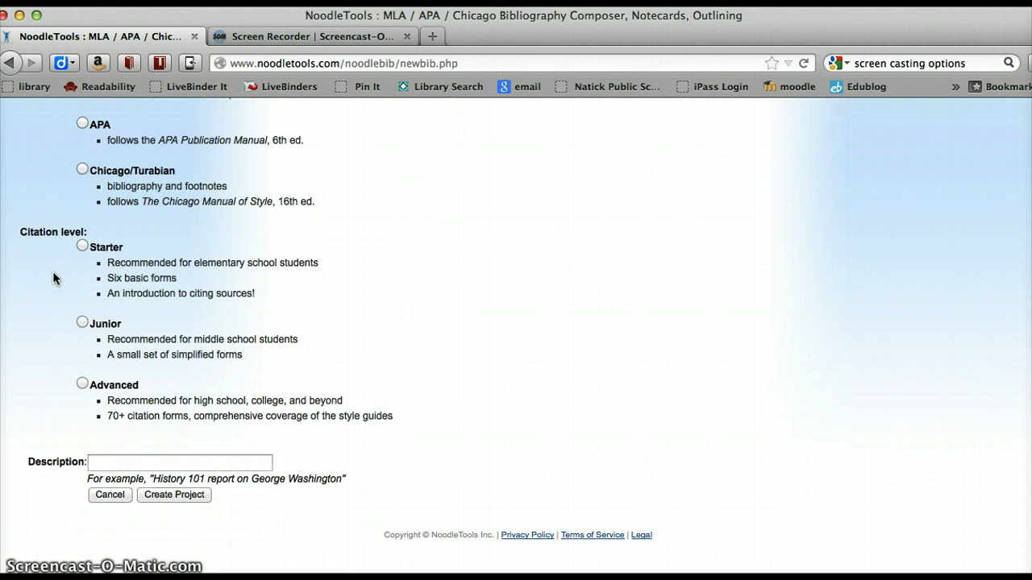
pyautogui.click(82, 323)
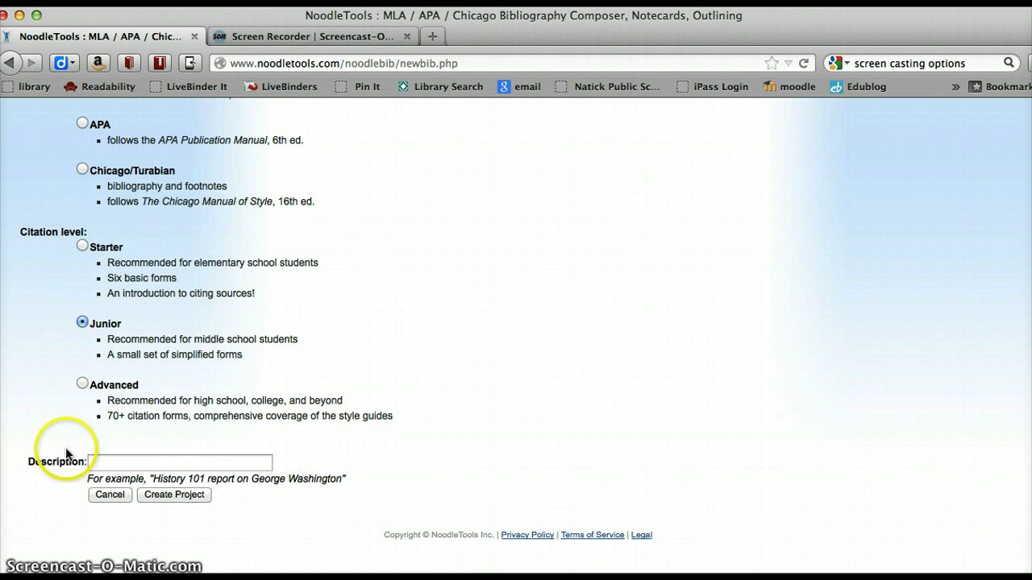
# Describe the project as "L&L Historical Research - Missippi Trial" and create it
pyautogui.click(103, 464)
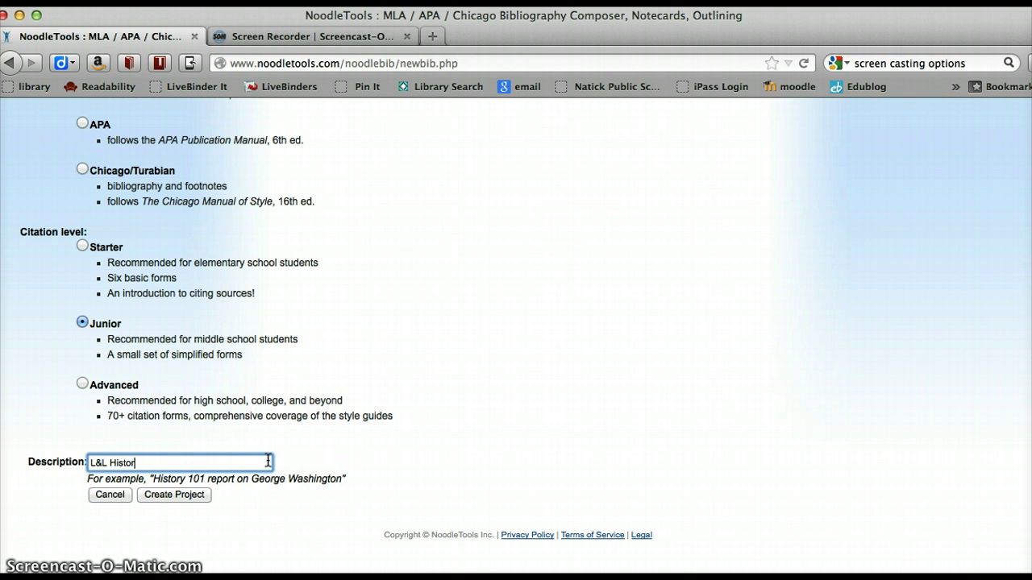
pyautogui.write('esearch - M')
pyautogui.press('BackSpace')
pyautogui.write('Missippi Trial')
pyautogui.click(174, 494)
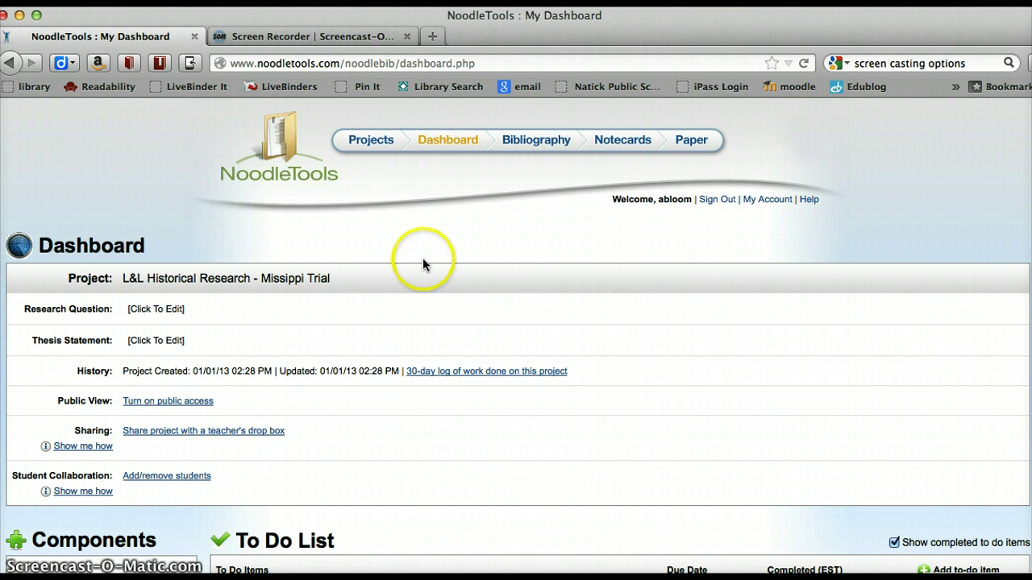
# Look over the project dashboard and view the tutorial on sharing projects with a teacher, closing it again
pyautogui.scroll(-3, 433, 262)
pyautogui.scroll(-8, 433, 263)
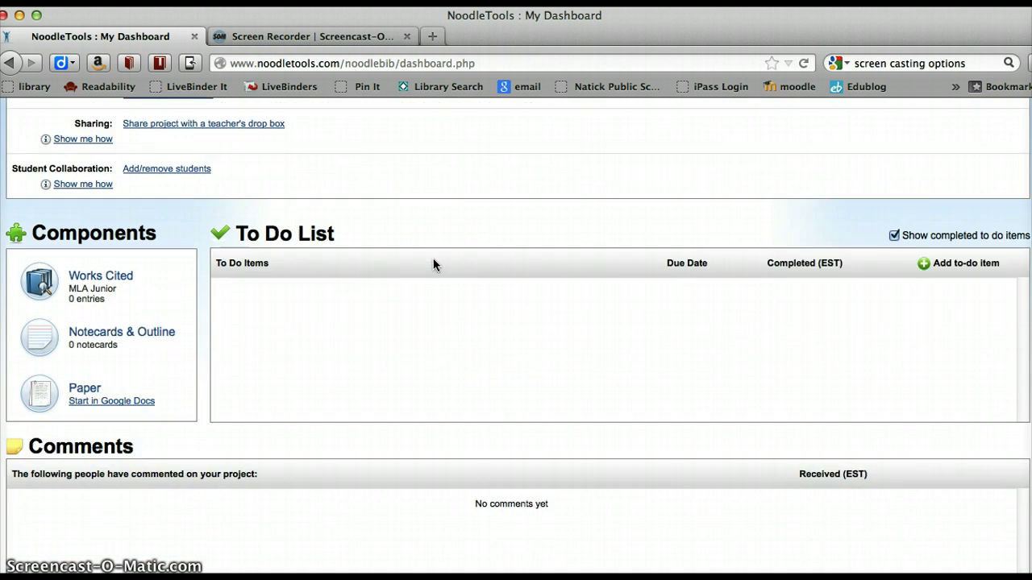
pyautogui.scroll(8, 433, 266)
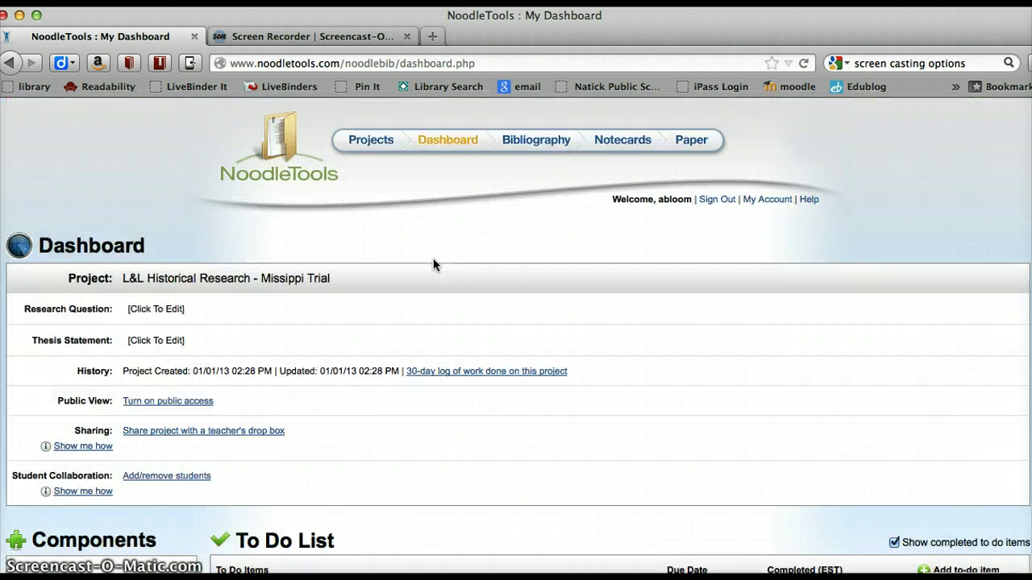
pyautogui.scroll(-8, 433, 266)
pyautogui.scroll(2, 433, 266)
pyautogui.scroll(7, 433, 258)
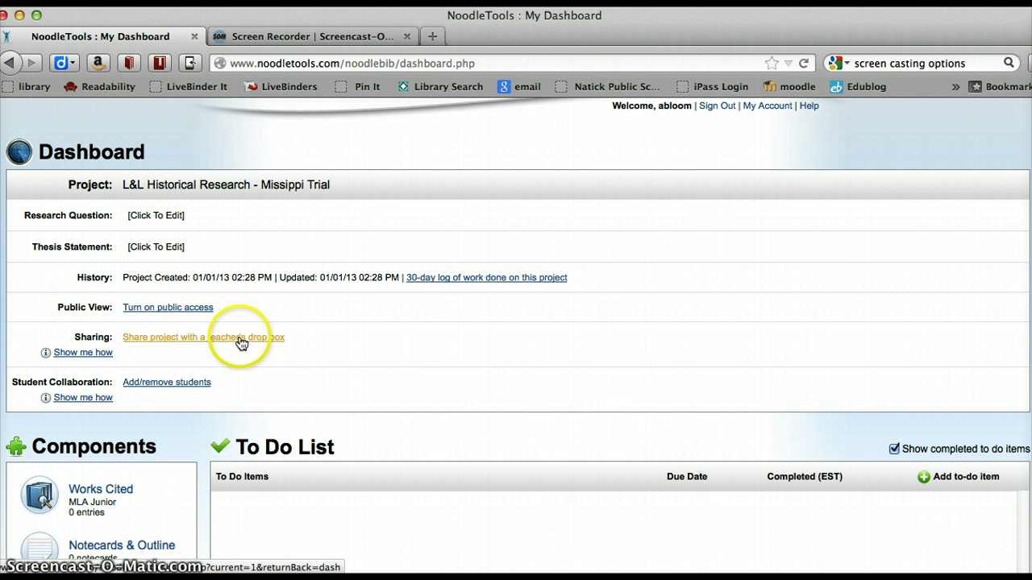
pyautogui.click(79, 357)
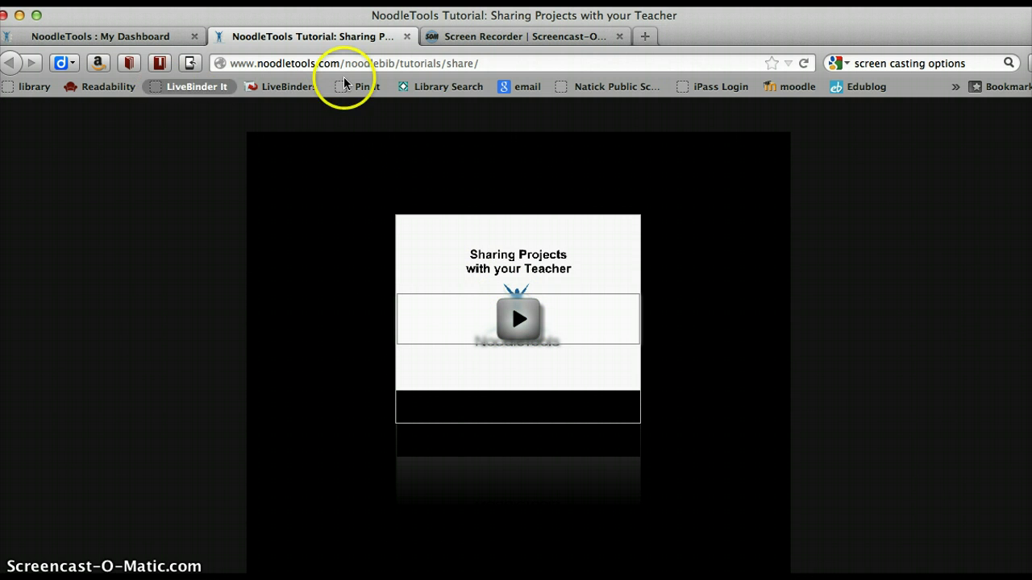
pyautogui.click(406, 36)
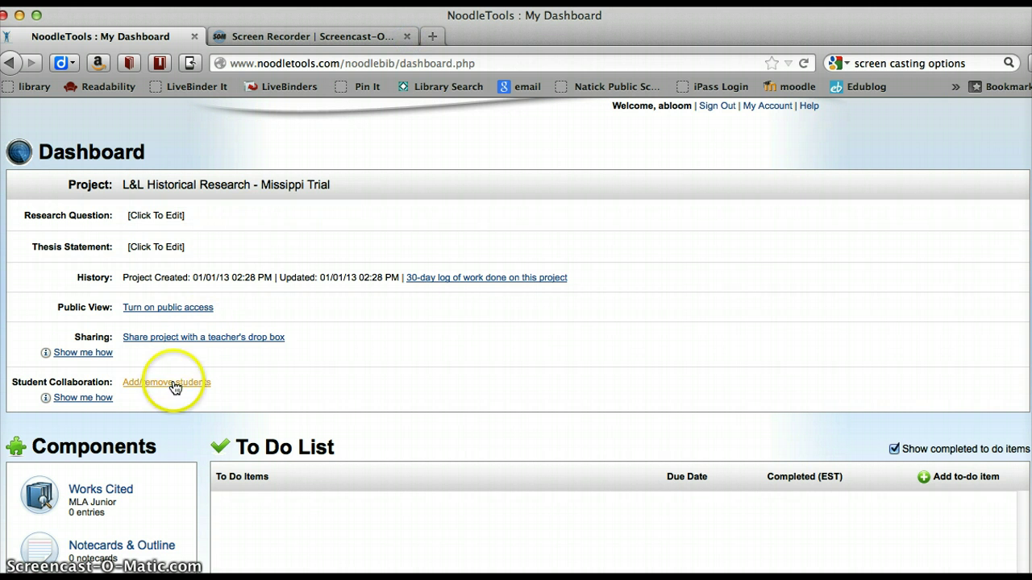
pyautogui.click(187, 340)
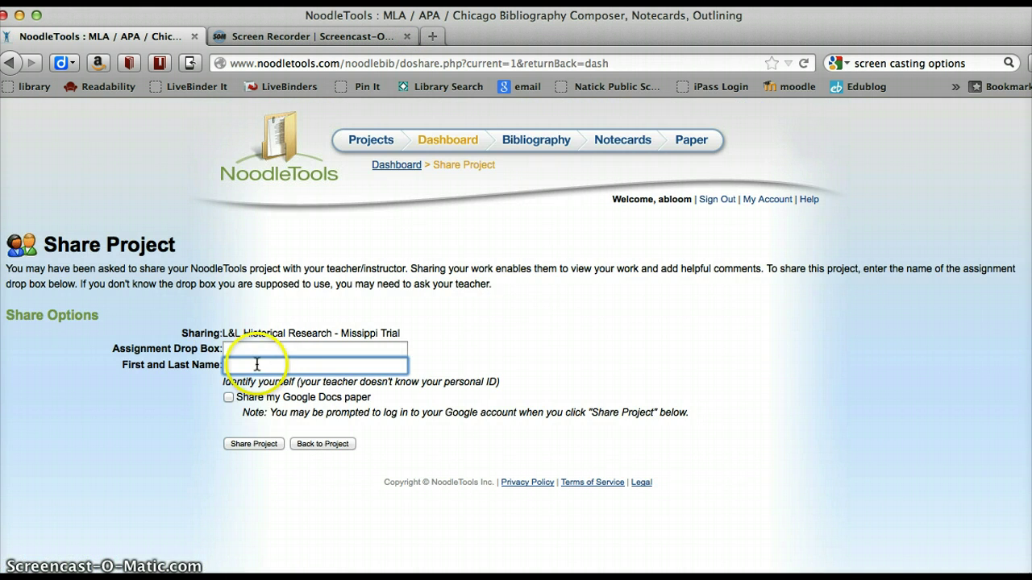
pyautogui.click(255, 349)
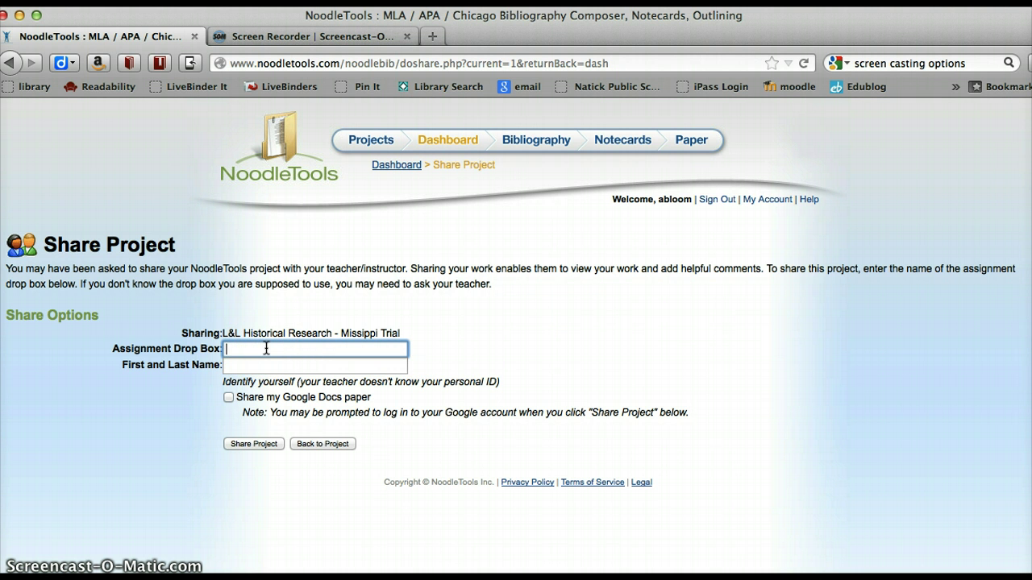
pyautogui.write('G')
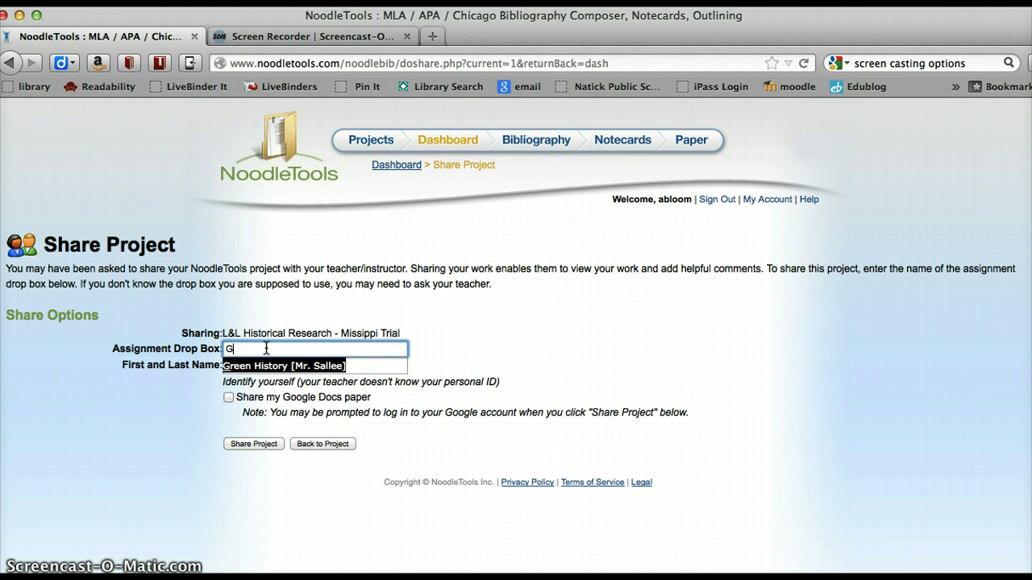
pyautogui.write('reen - Ms Green')
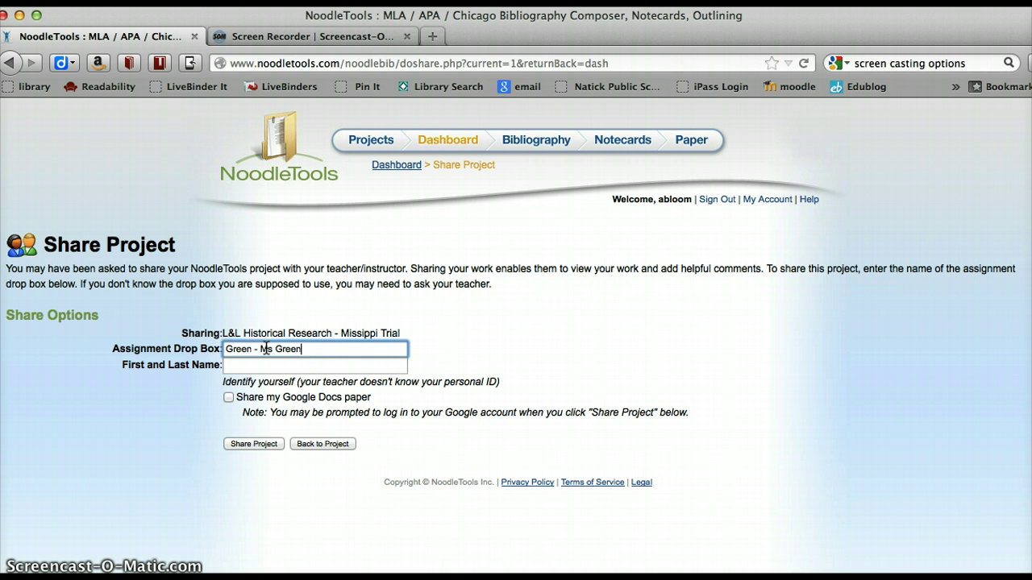
pyautogui.click(291, 365)
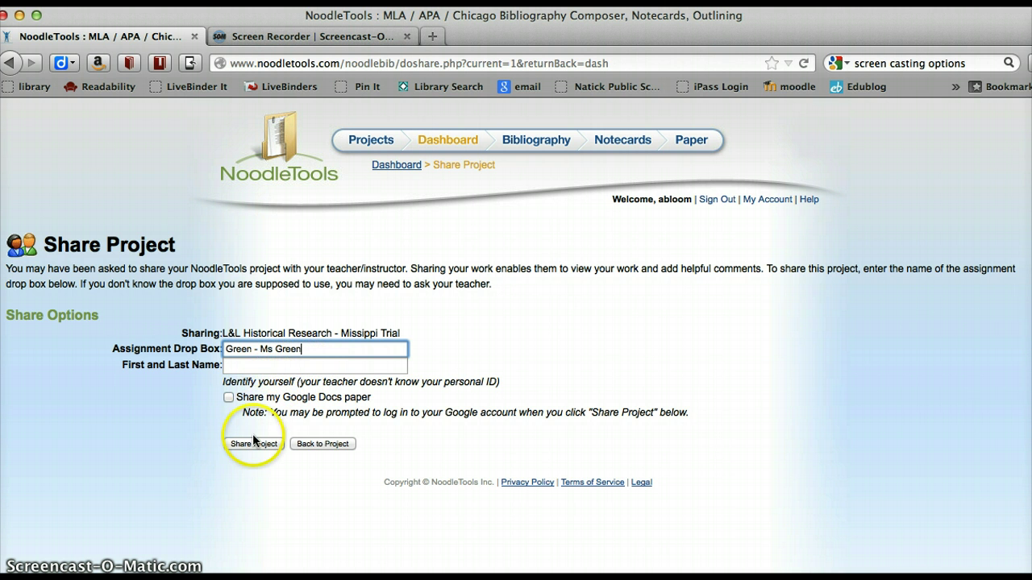
pyautogui.click(313, 444)
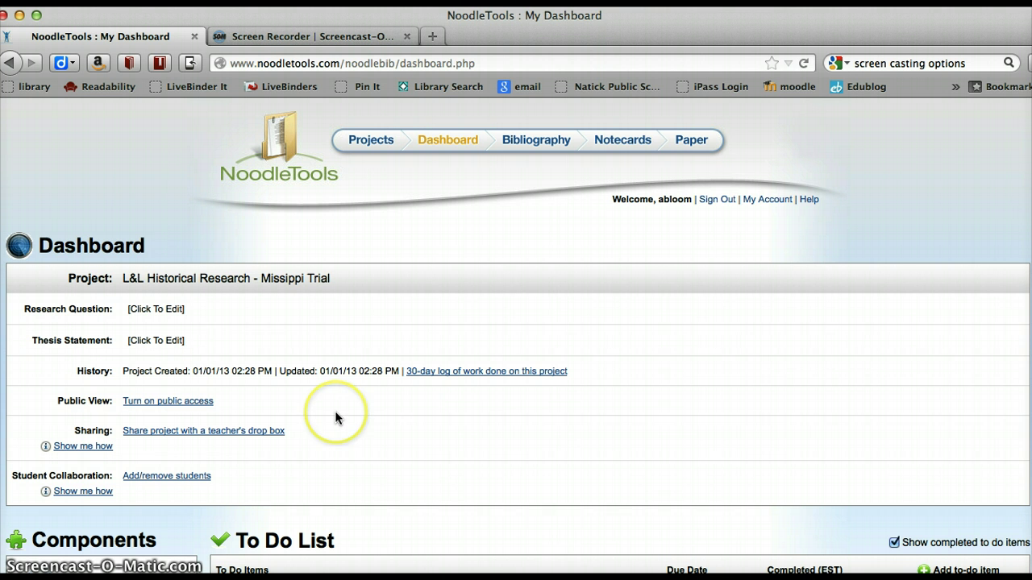
# Open the project's Notecards & Outline component from the dashboard
pyautogui.scroll(-2, 334, 417)
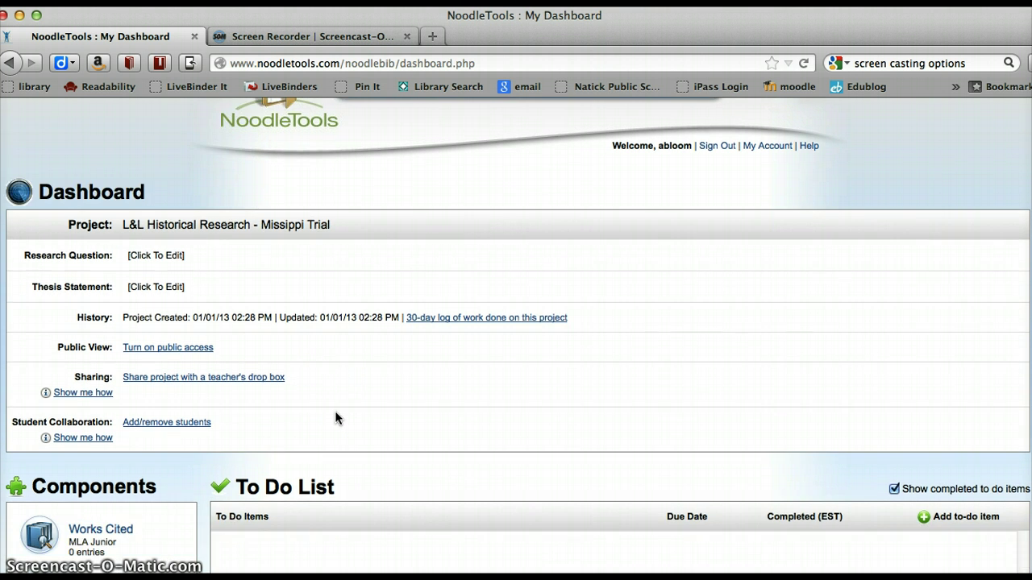
pyautogui.scroll(2, 335, 417)
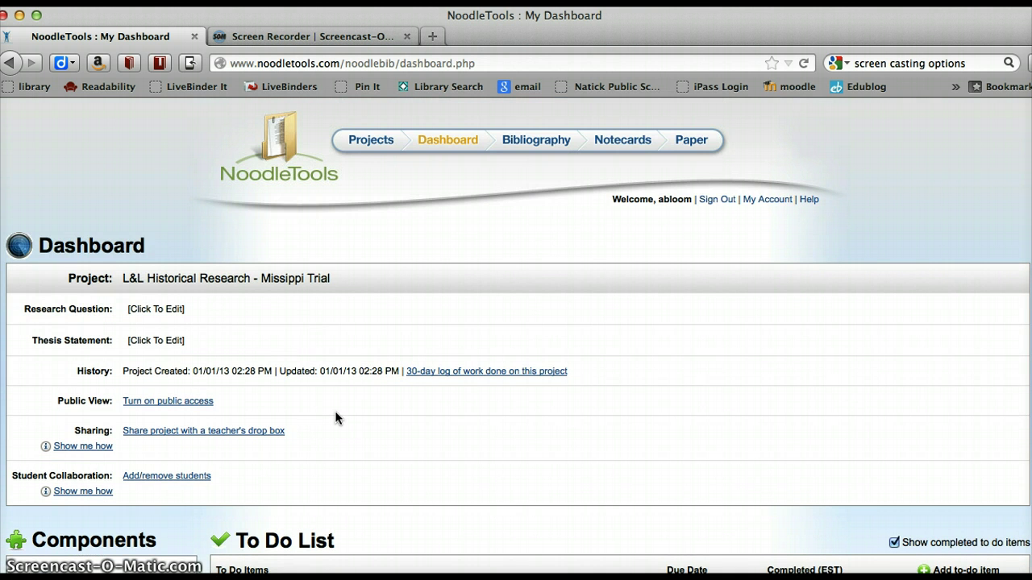
pyautogui.scroll(-5, 336, 417)
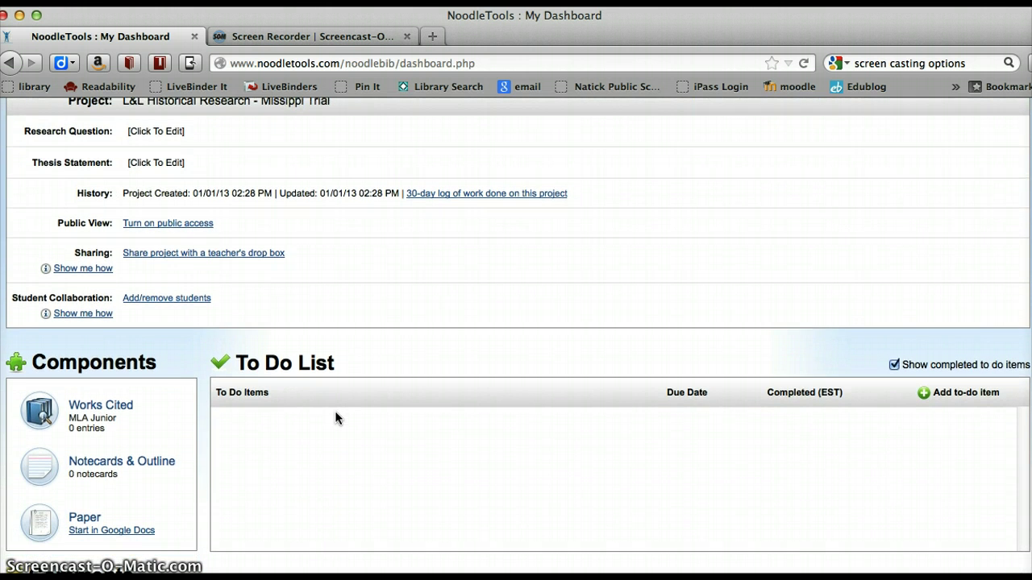
pyautogui.scroll(-4, 336, 417)
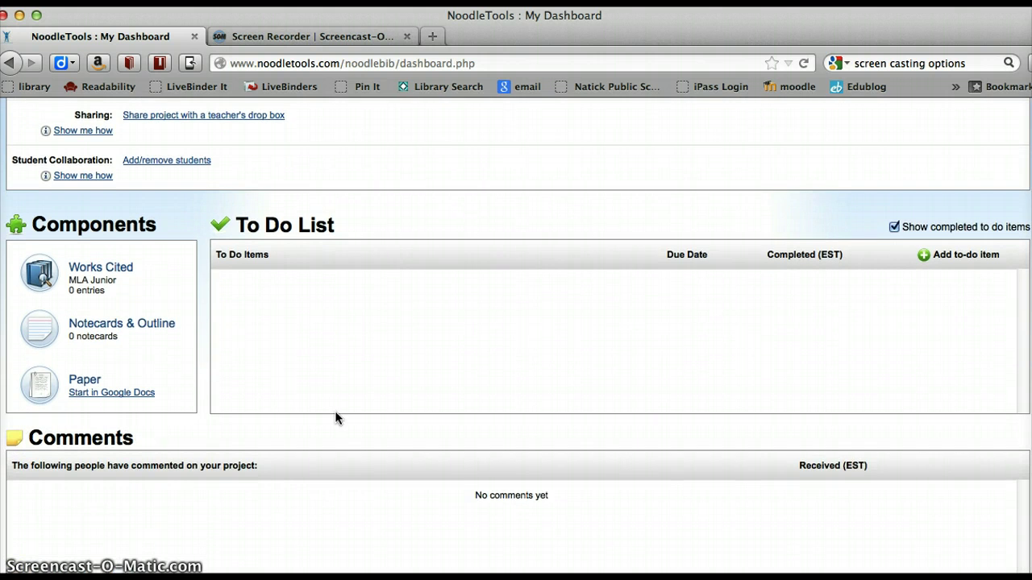
pyautogui.scroll(5, 336, 417)
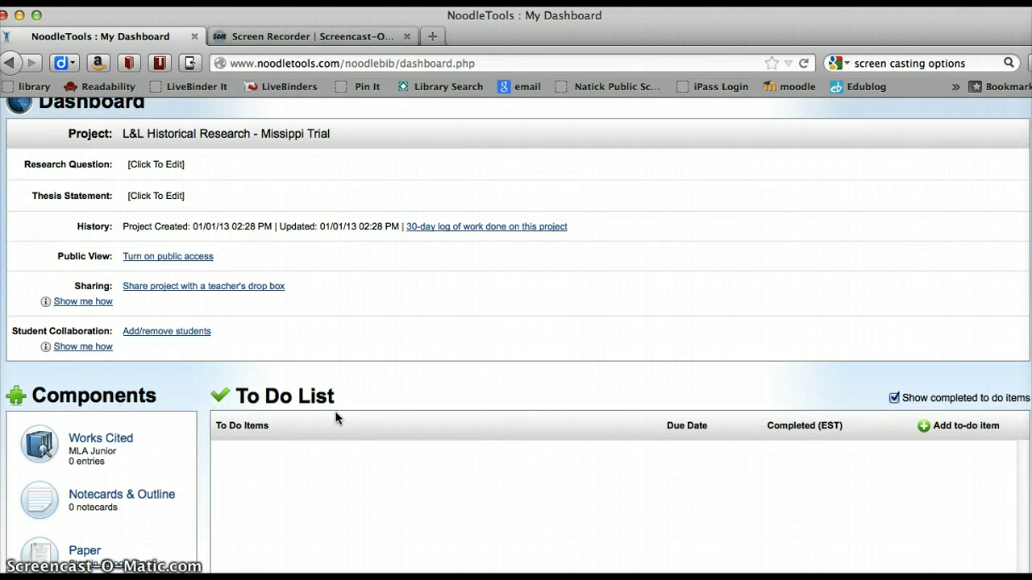
pyautogui.scroll(4, 334, 414)
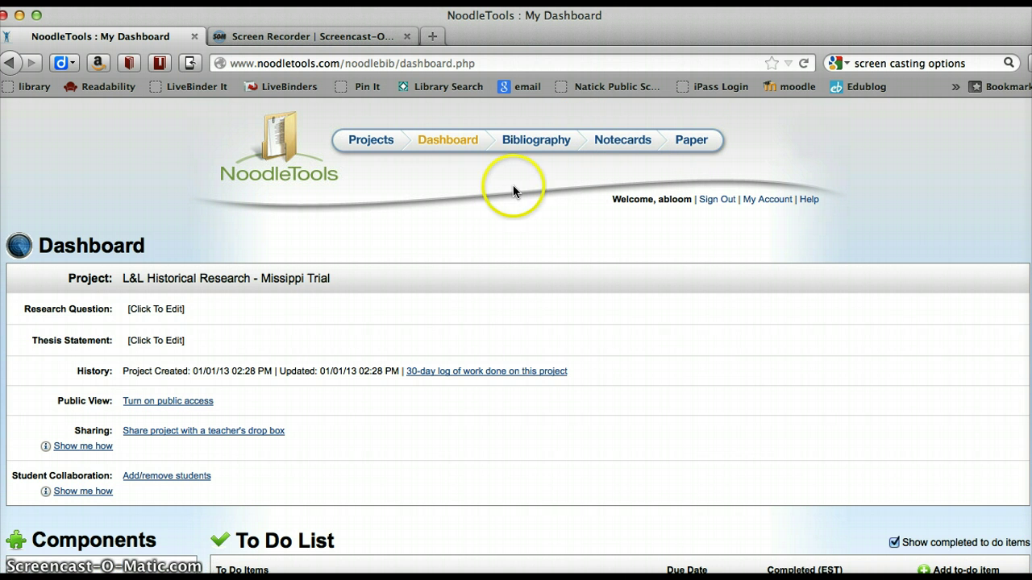
pyautogui.scroll(-5, 511, 191)
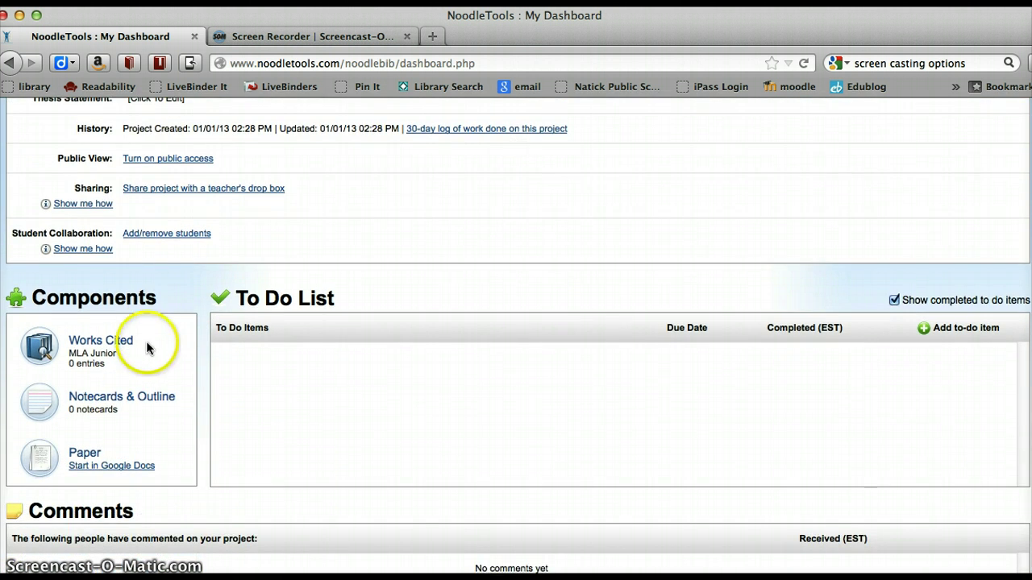
pyautogui.click(116, 395)
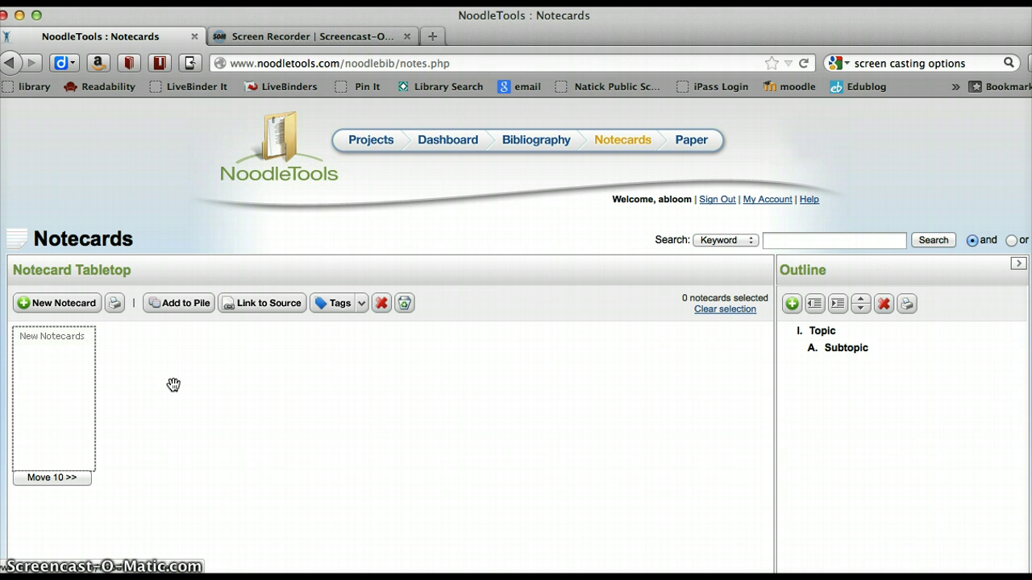
# Start a new notecard with the title "Emmett Till murderers" and go to its direct quotation text
pyautogui.click(69, 304)
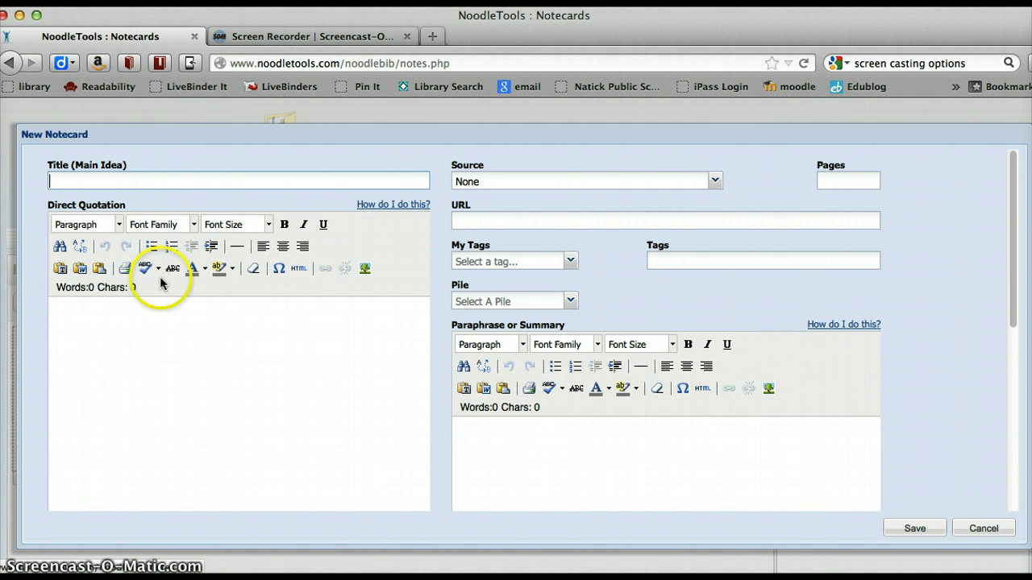
pyautogui.click(158, 179)
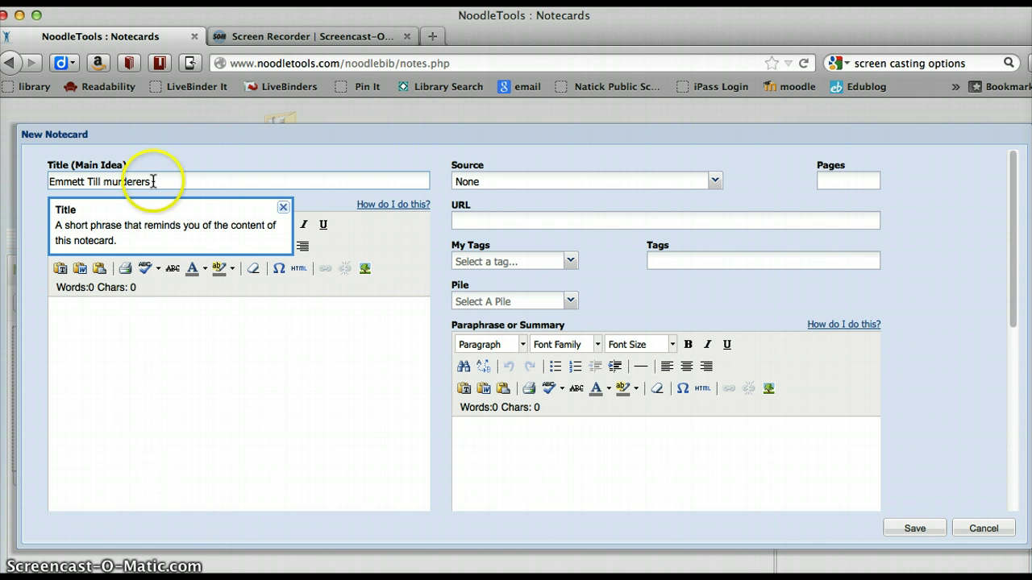
pyautogui.click(144, 318)
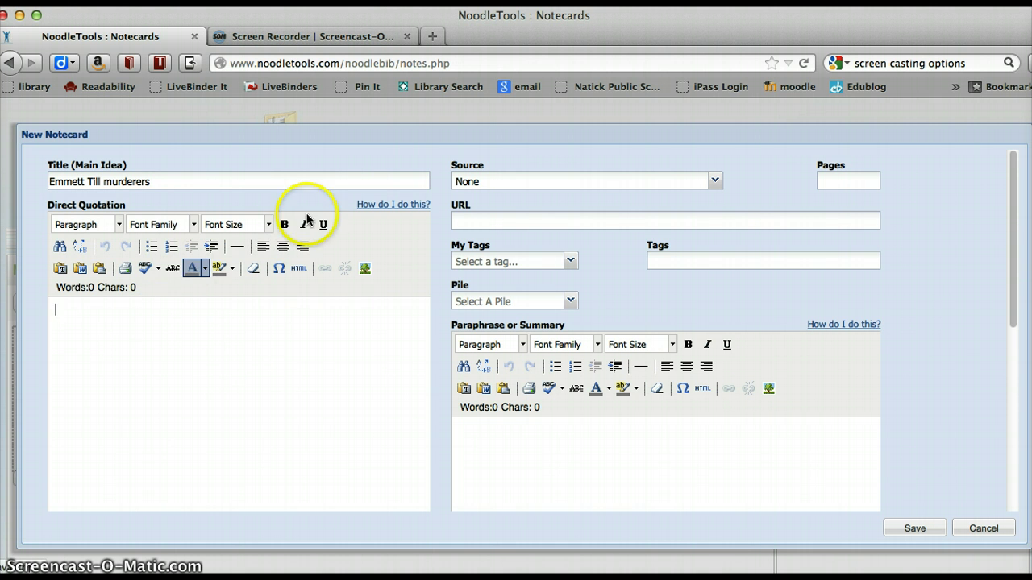
# Open the SweetSearch student search engine at sweetsearch.com in a new browser tab
pyautogui.click(433, 37)
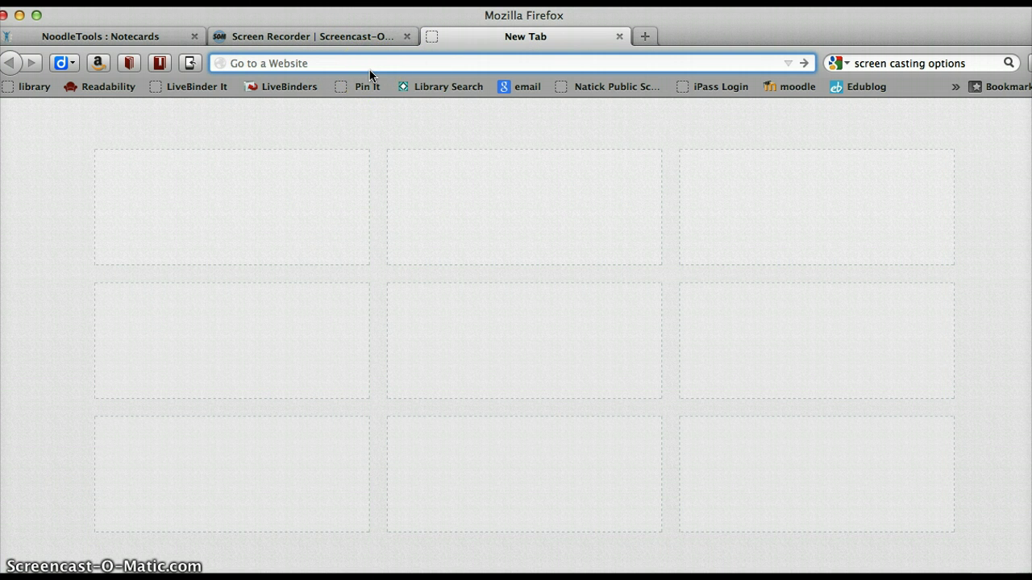
pyautogui.write('e')
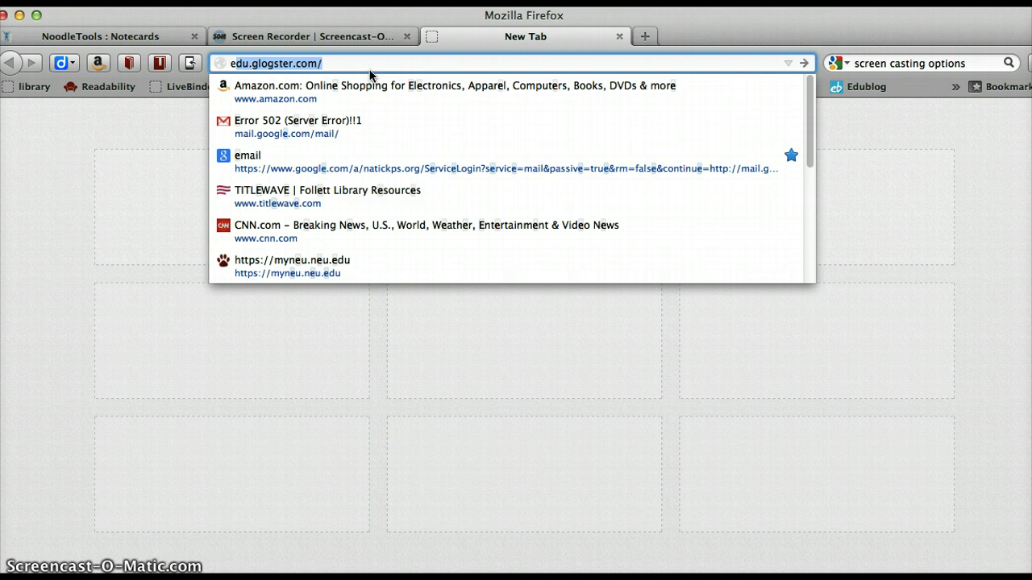
pyautogui.press('BackSpace')
pyautogui.press('BackSpace')
pyautogui.write('swe')
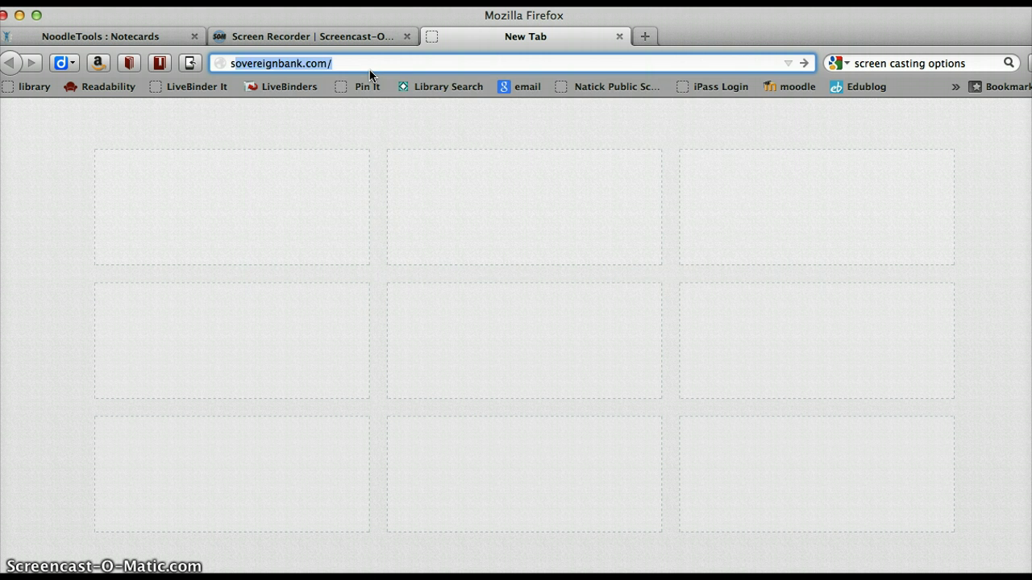
pyautogui.write('etwear')
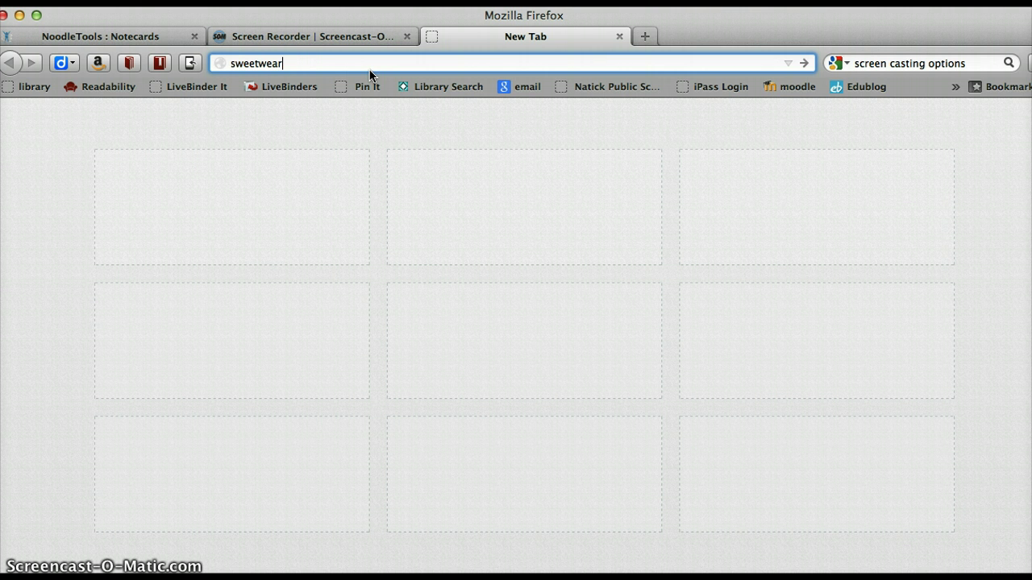
pyautogui.write('ch')
pyautogui.press('Return')
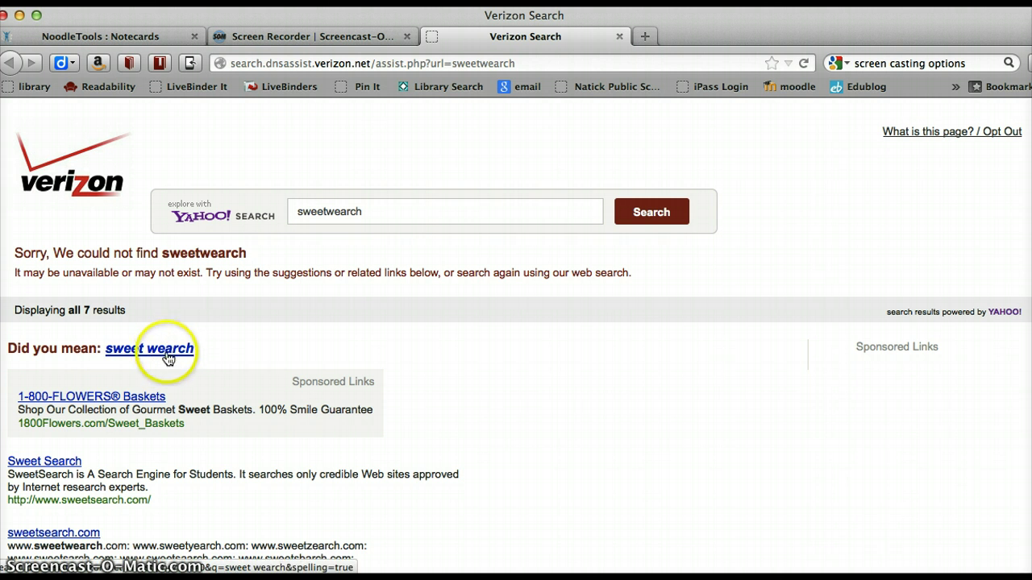
pyautogui.click(522, 64)
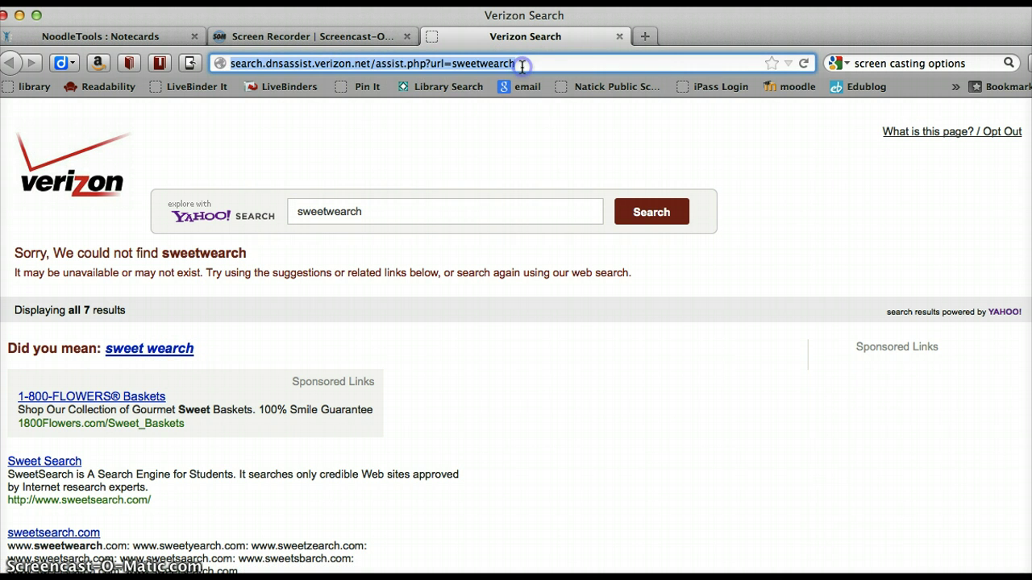
pyautogui.write('sweet')
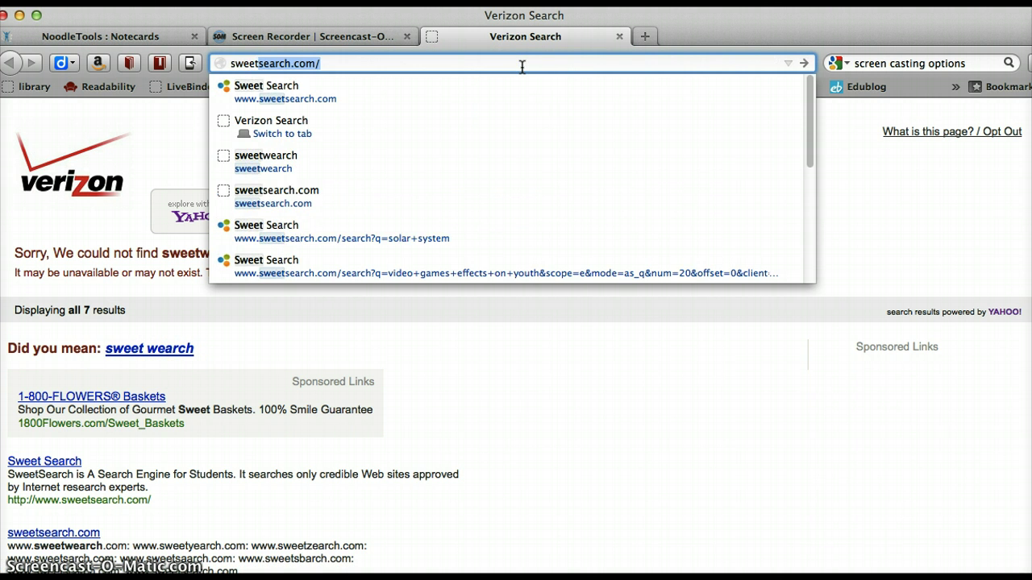
pyautogui.write('search.com')
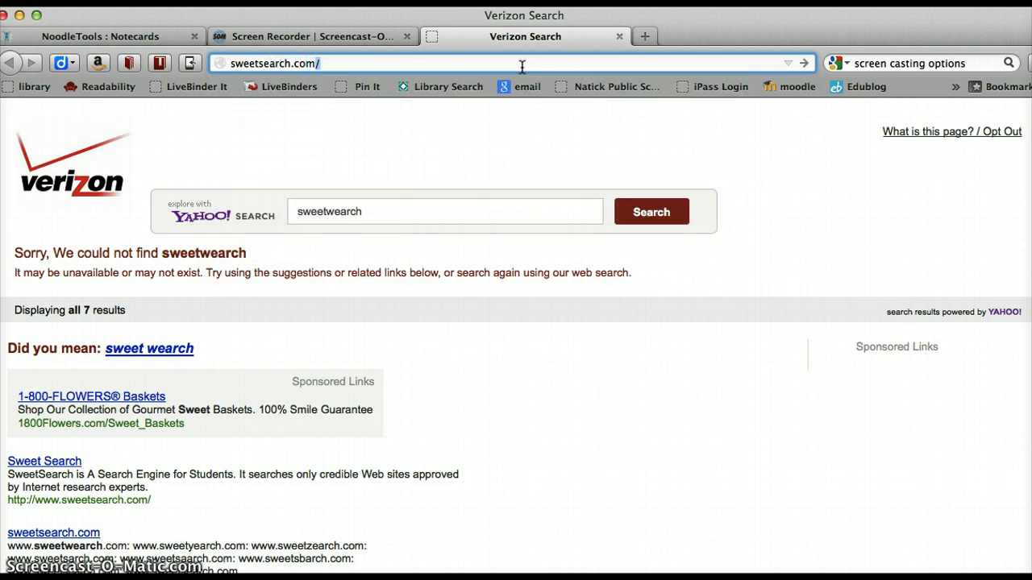
pyautogui.press('Return')
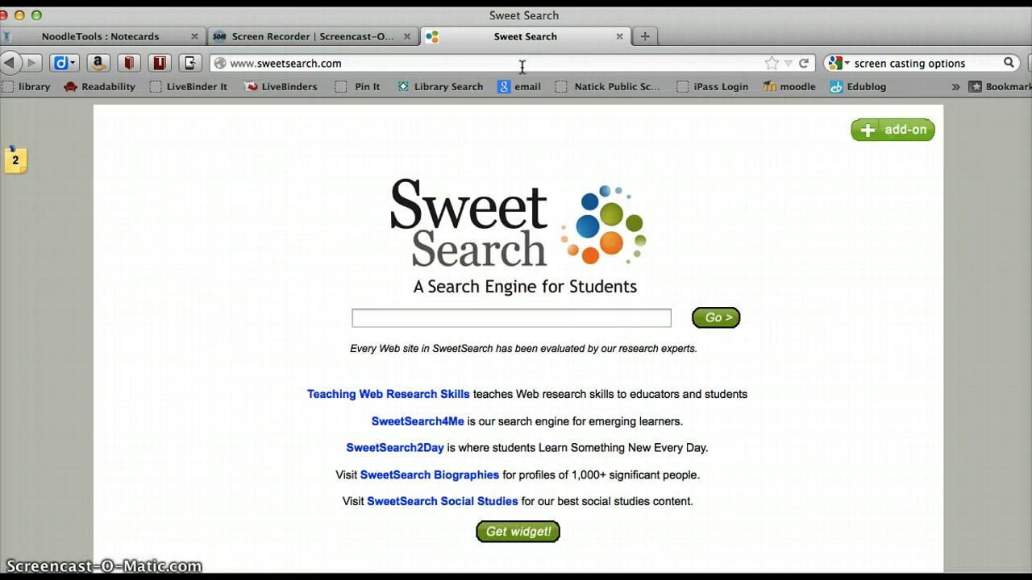
# Search SweetSearch for "emmett till"
pyautogui.click(504, 317)
pyautogui.write('w')
pyautogui.press('BackSpace')
pyautogui.write('emmett ')
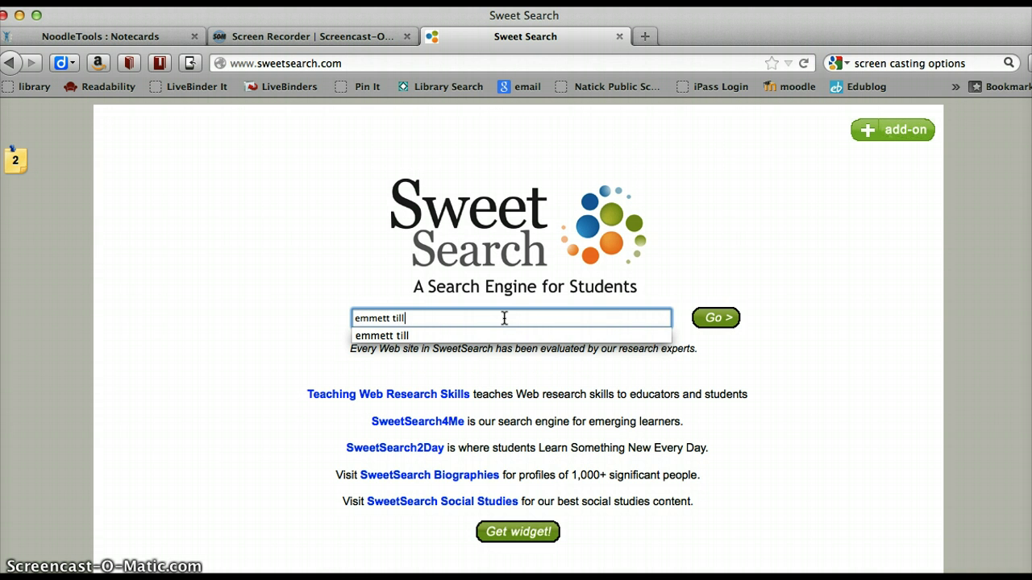
pyautogui.write('till')
pyautogui.press('Return')
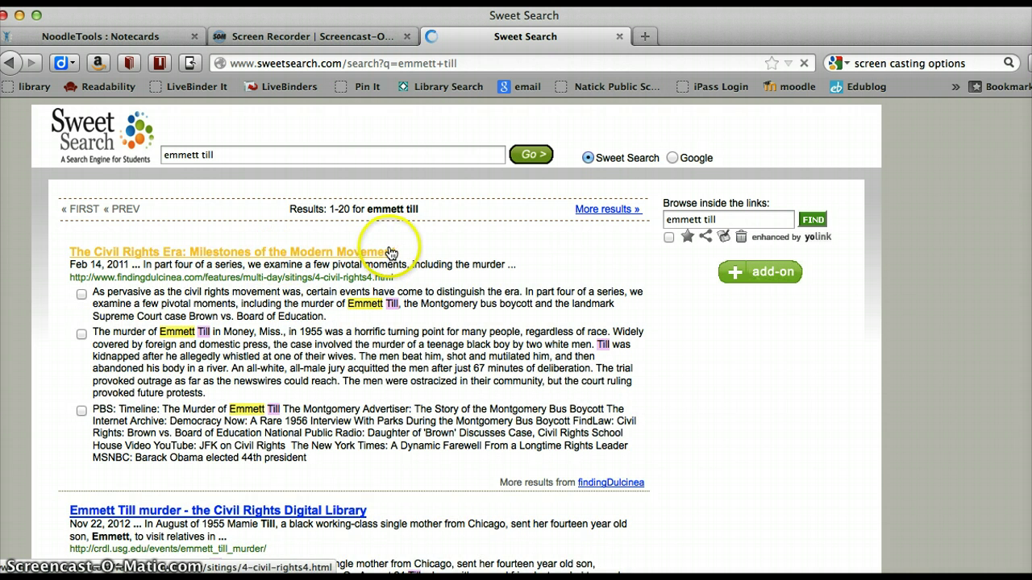
# Look through the search results and open "Emmett Till murder - the Civil Rights Digital Library"
pyautogui.scroll(-1, 501, 240)
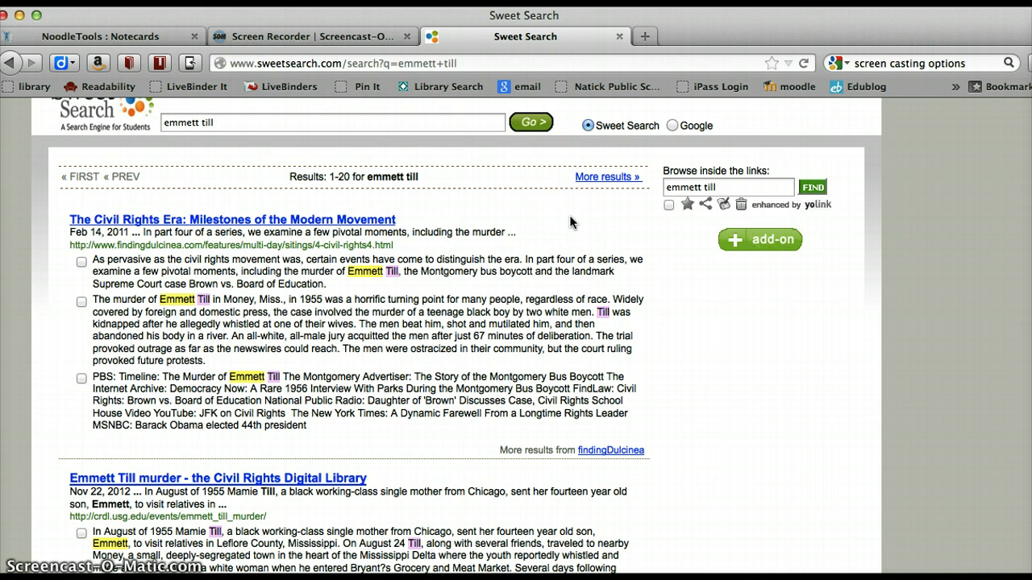
pyautogui.scroll(-1, 570, 223)
pyautogui.scroll(-1, 570, 222)
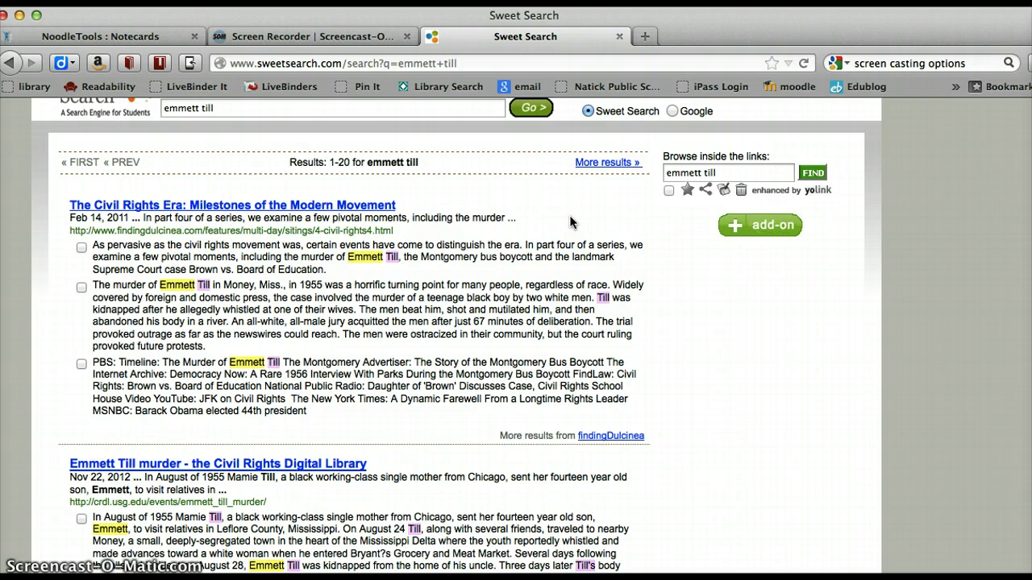
pyautogui.scroll(-5, 570, 223)
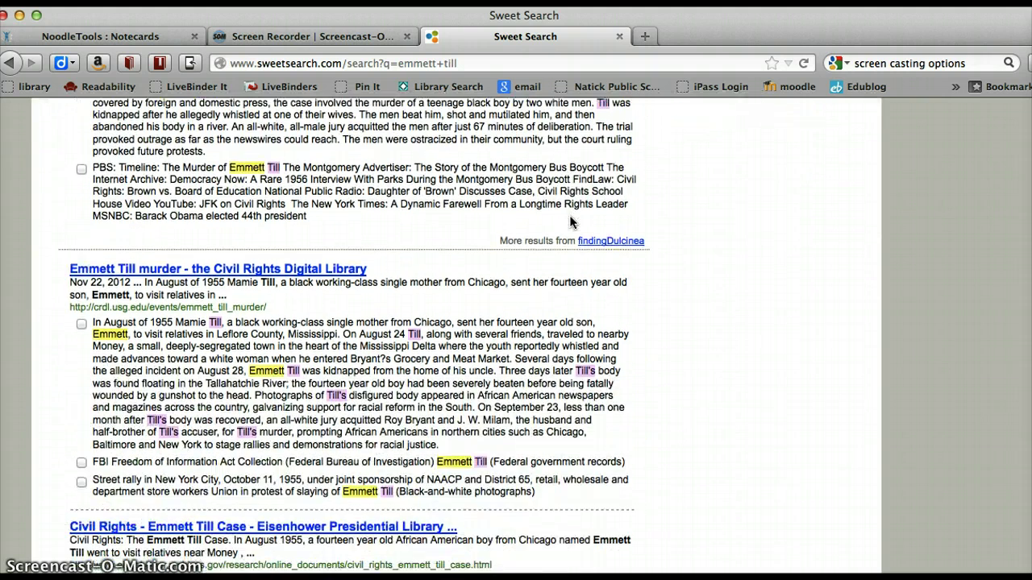
pyautogui.scroll(4, 569, 223)
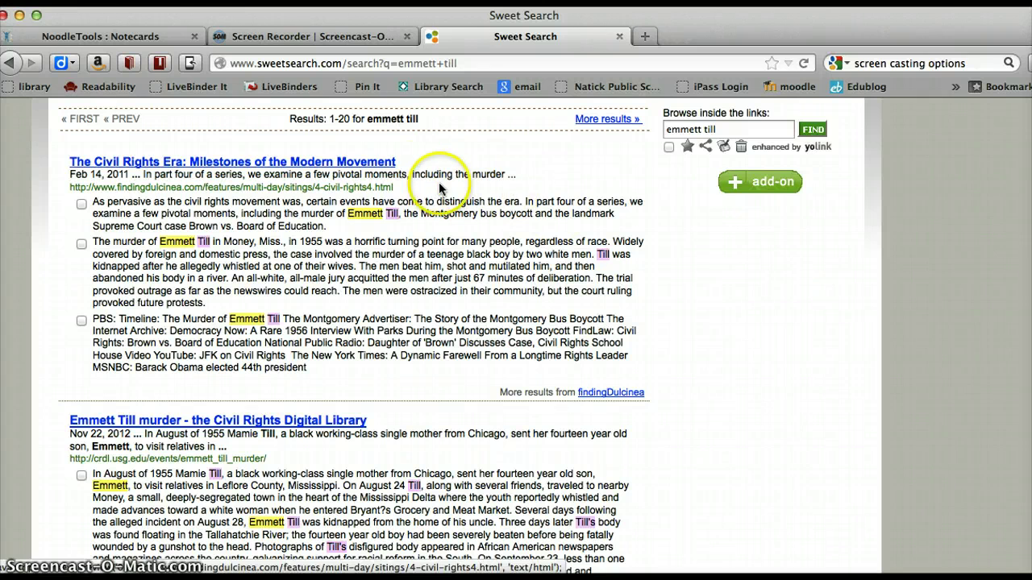
pyautogui.click(389, 166)
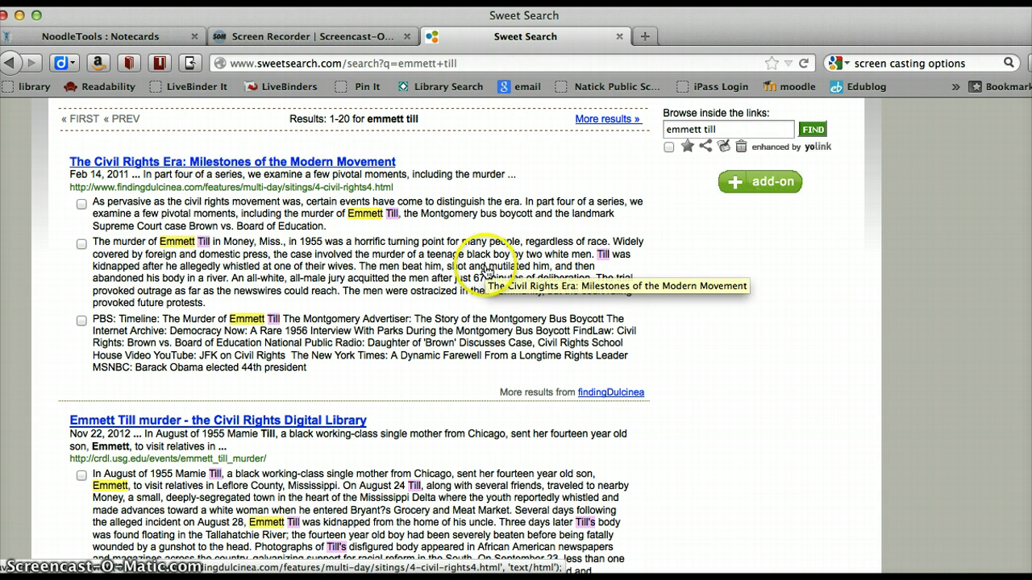
pyautogui.scroll(-5, 681, 276)
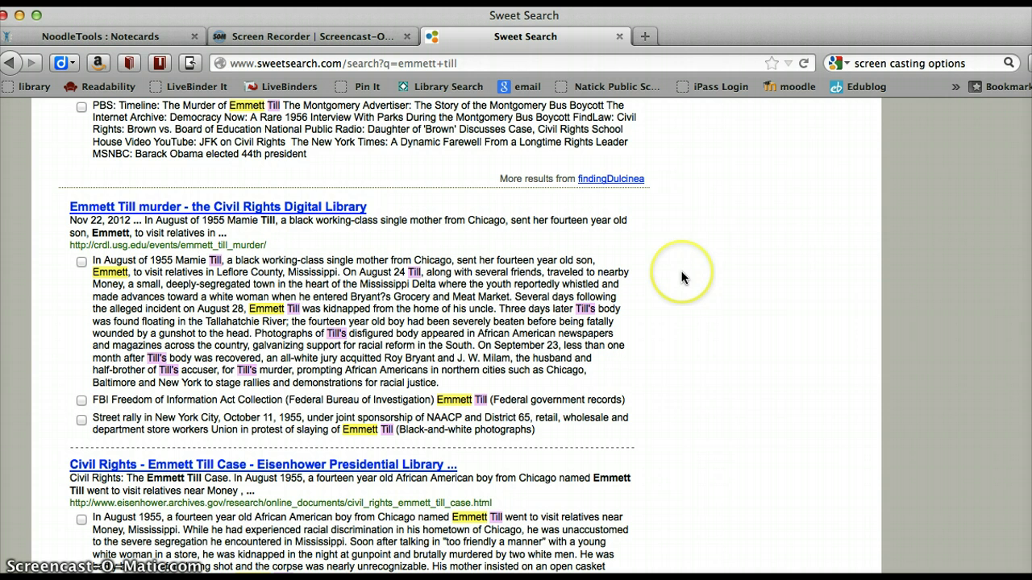
pyautogui.click(354, 208)
pyautogui.click(345, 208)
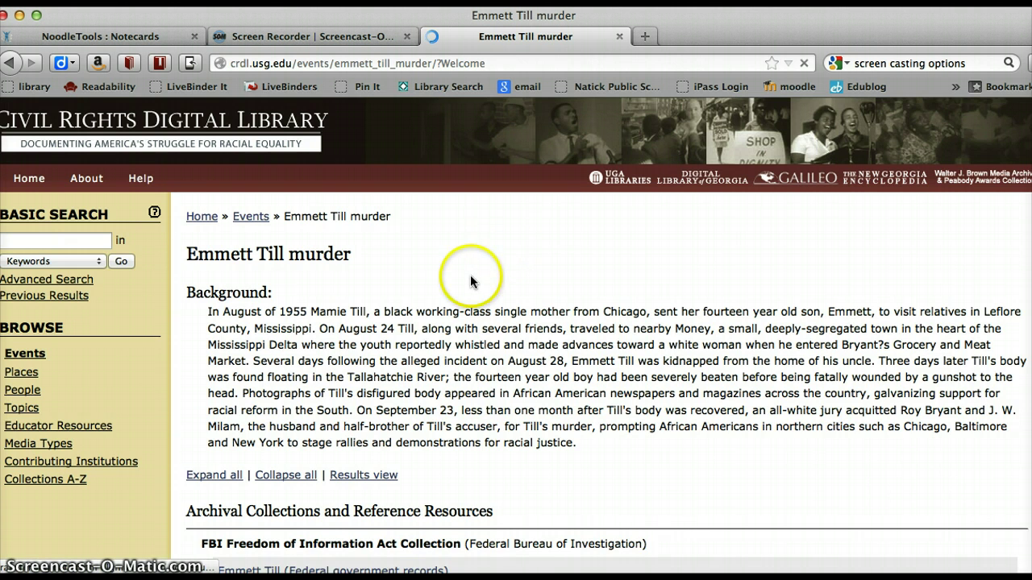
# Read the Background section of the Emmett Till murder page and highlight the names of the two acquitted men
pyautogui.scroll(-2, 496, 273)
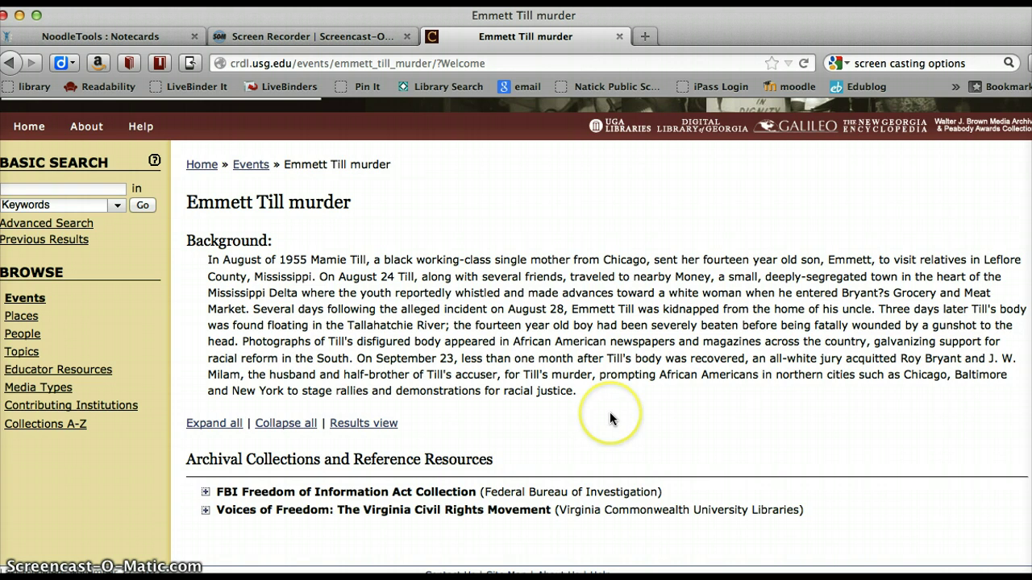
pyautogui.scroll(-2, 610, 418)
pyautogui.scroll(3, 609, 417)
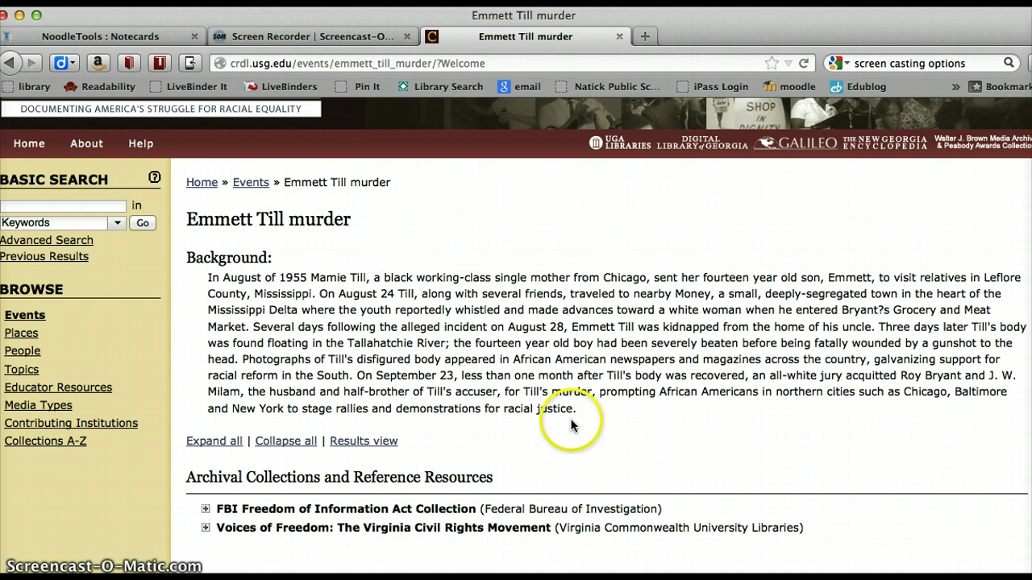
pyautogui.click(898, 377)
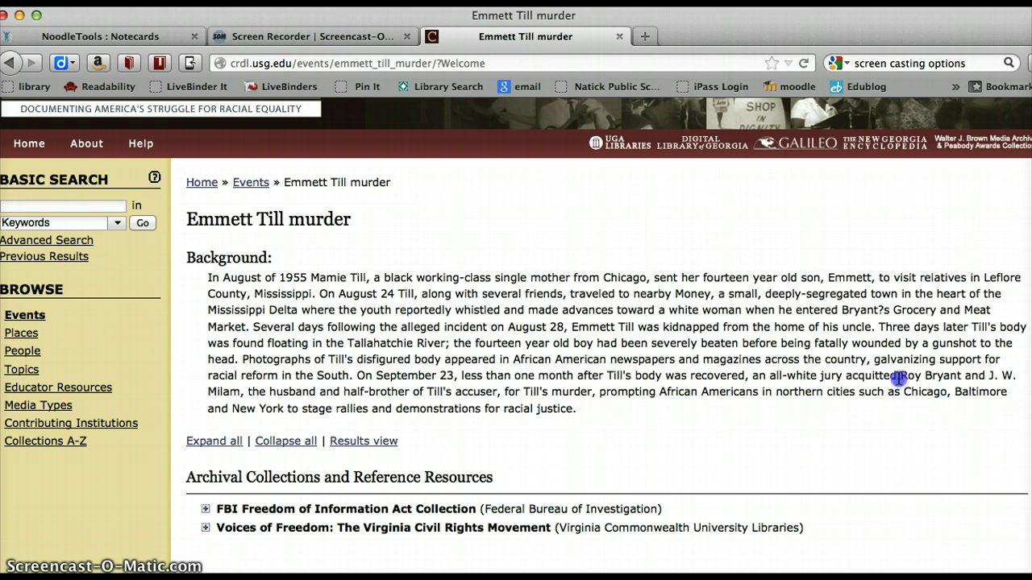
pyautogui.moveTo(931, 379); pyautogui.dragTo(703, 416)
pyautogui.moveTo(393, 420); pyautogui.dragTo(242, 391)
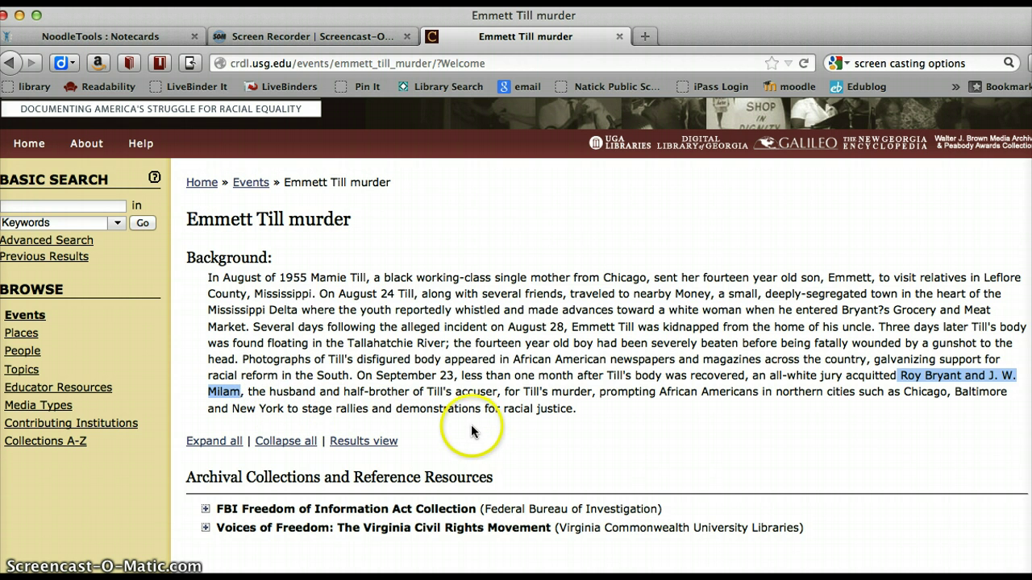
# Return to the search results and review the other Emmett Till sources, checking the open NoodleTools notecard in between
pyautogui.click(10, 62)
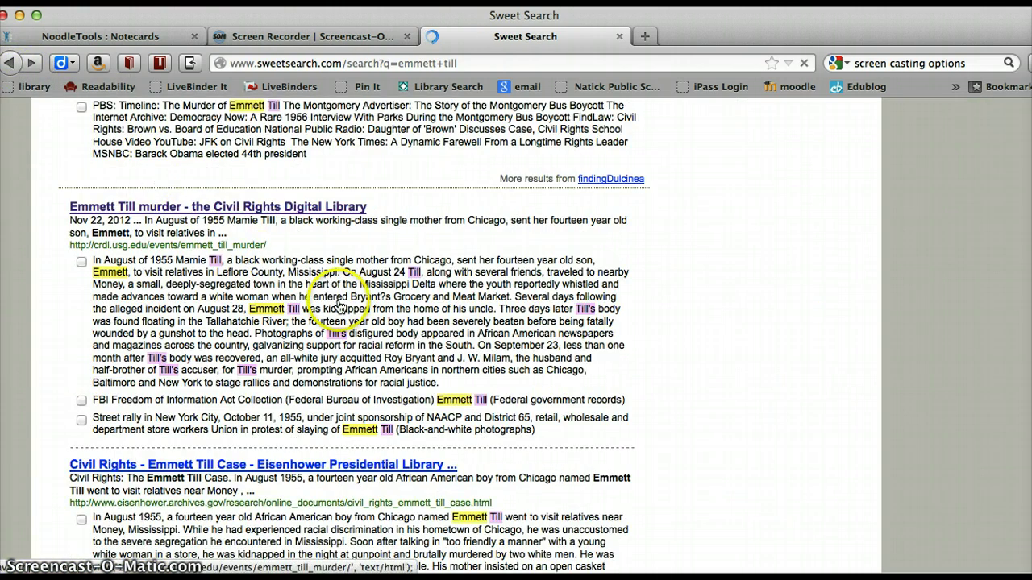
pyautogui.scroll(-4, 406, 258)
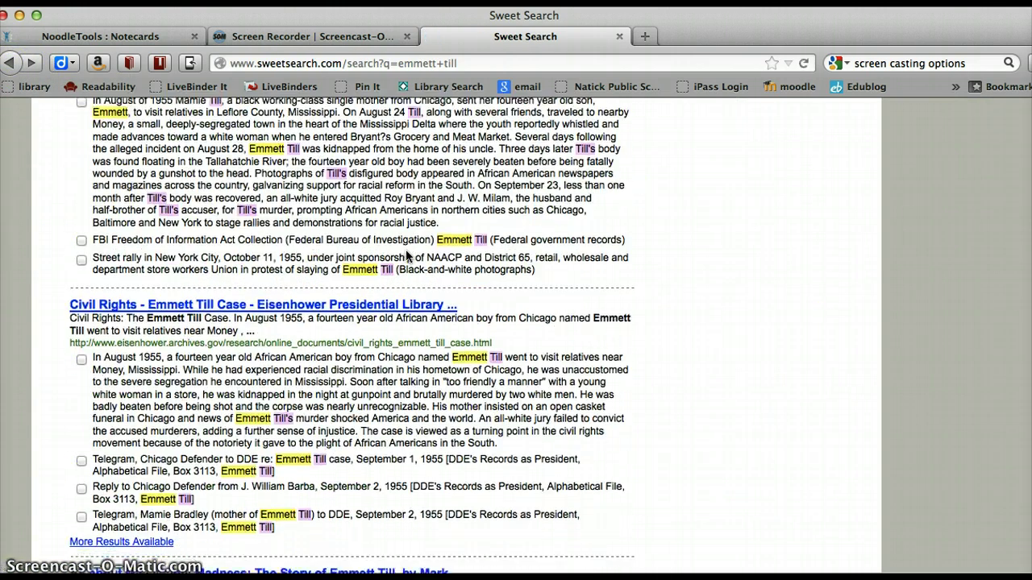
pyautogui.scroll(-5, 407, 256)
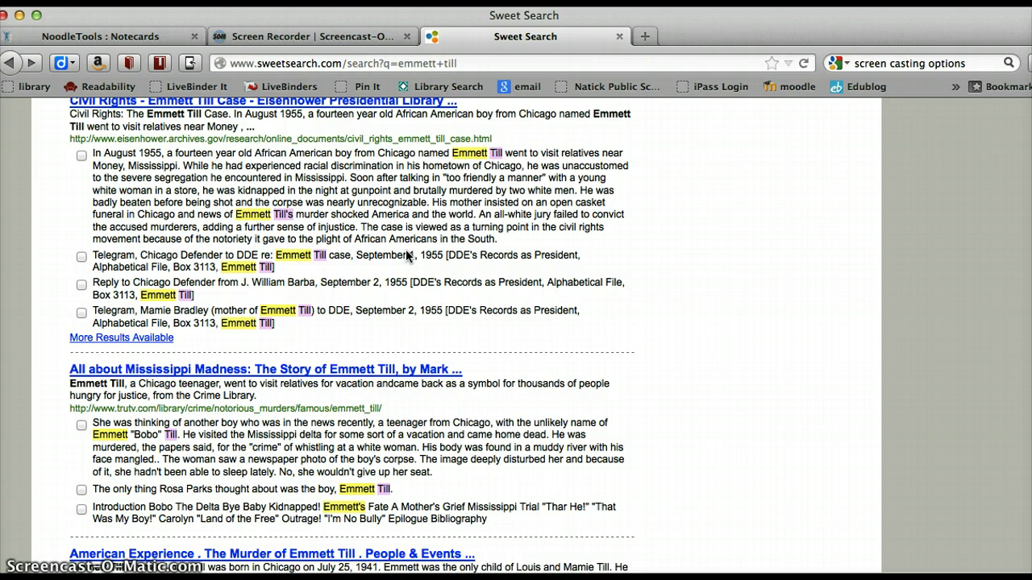
pyautogui.click(167, 38)
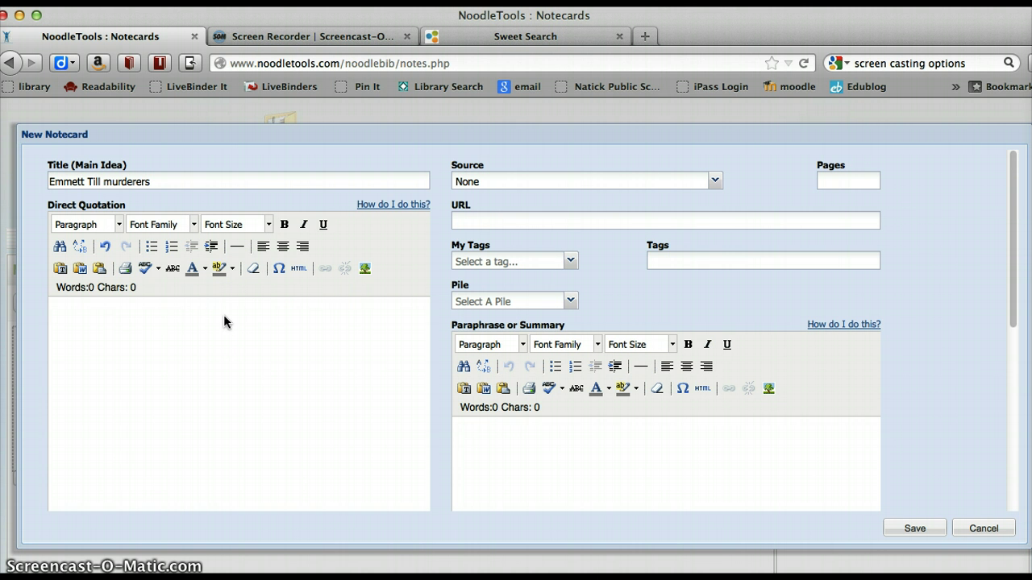
pyautogui.click(464, 35)
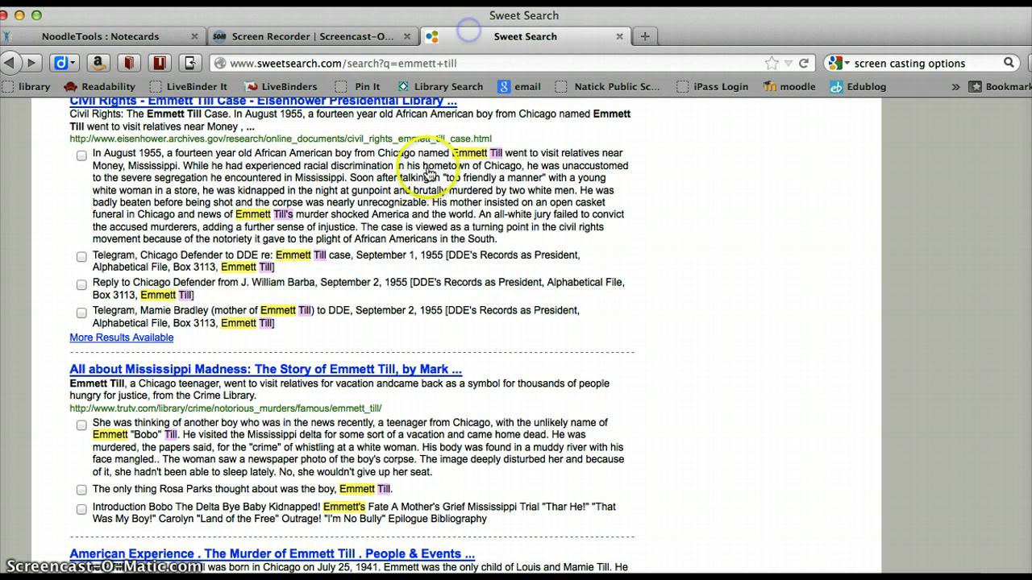
pyautogui.scroll(3, 477, 241)
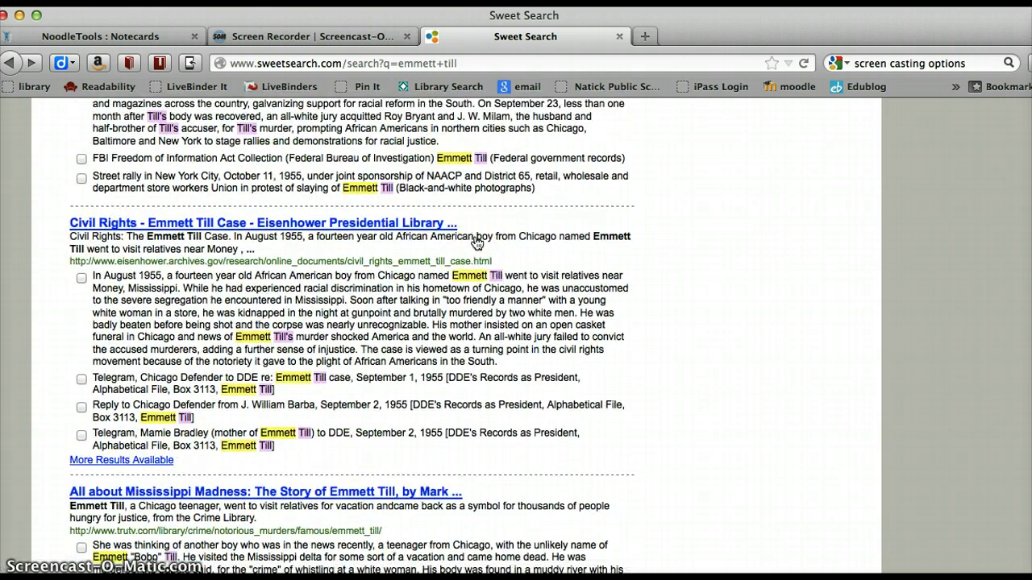
pyautogui.scroll(3, 477, 243)
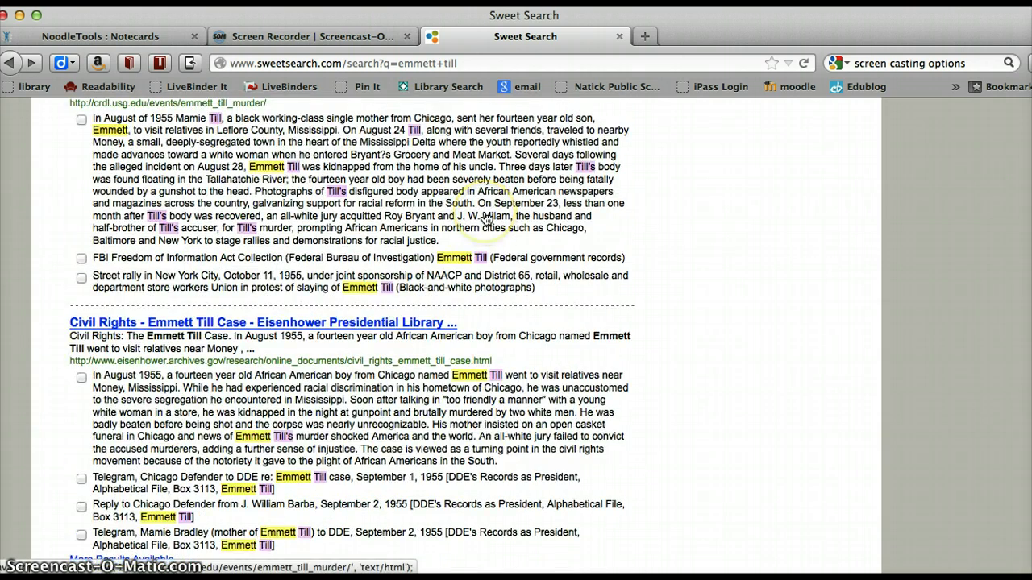
pyautogui.scroll(2, 476, 229)
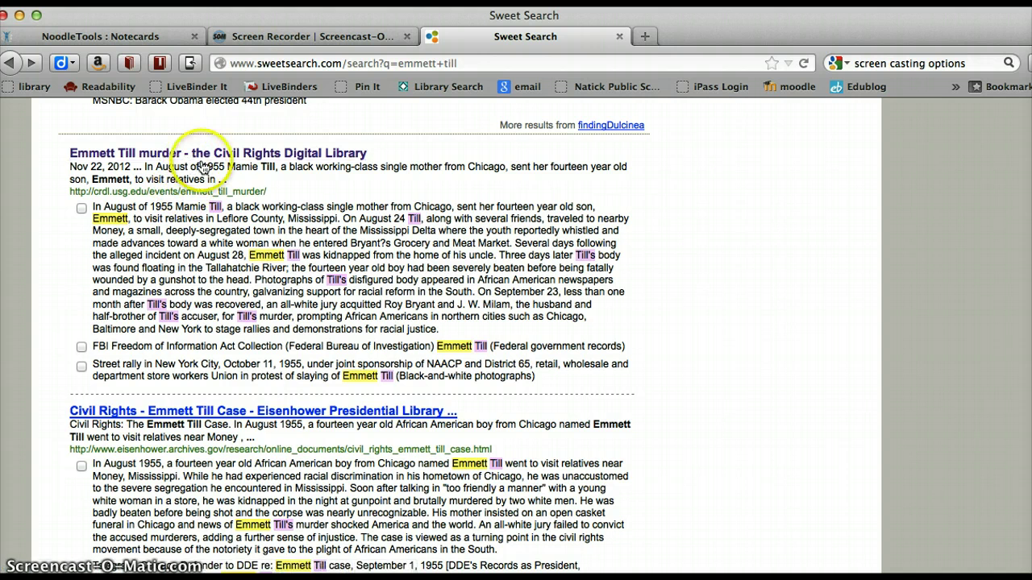
# Open the "Emmett Till murder" Civil Rights Digital Library page and copy the Background text from the acquitted men's names through "racial justice."
pyautogui.click(261, 155)
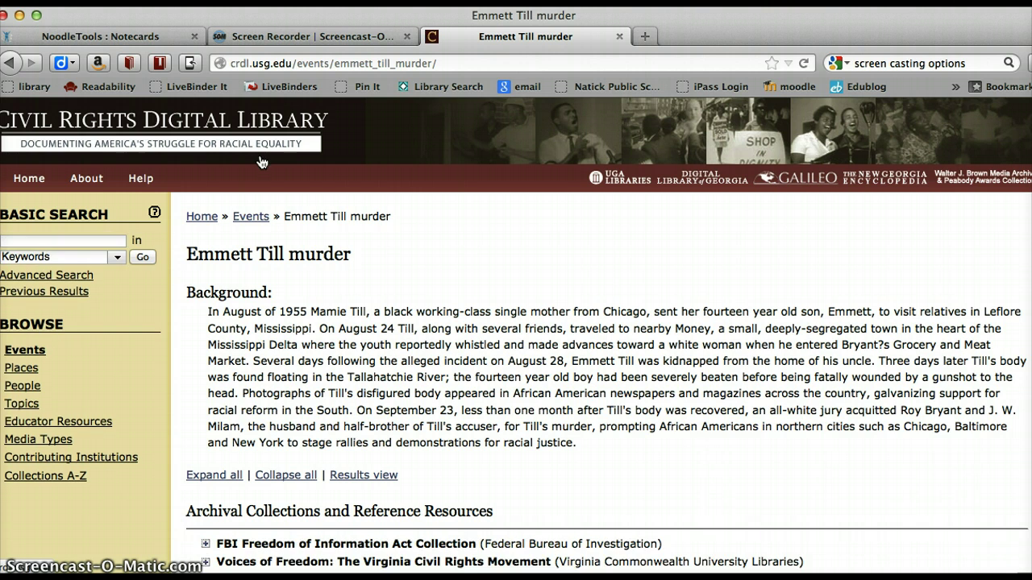
pyautogui.scroll(-2, 453, 291)
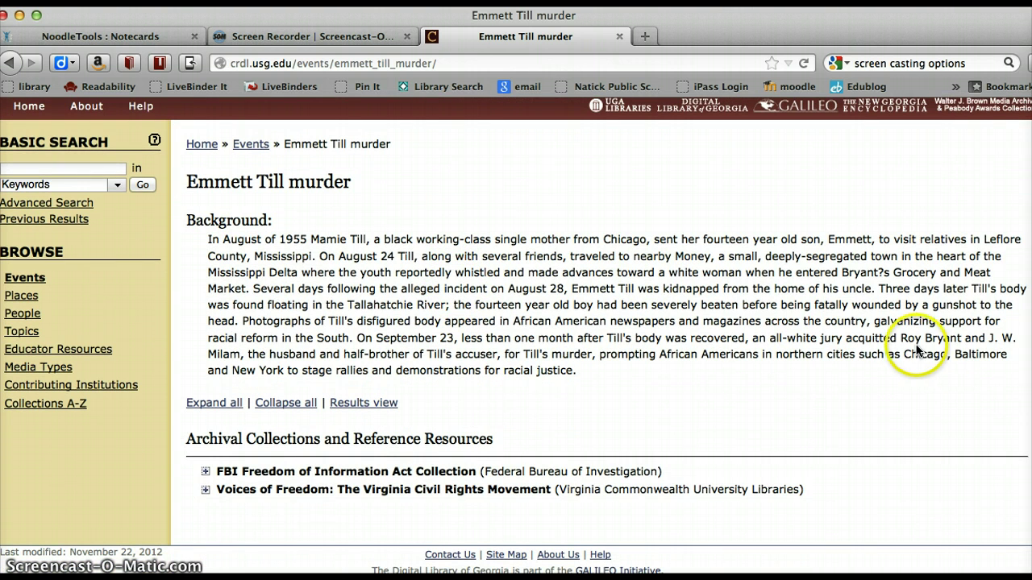
pyautogui.click(901, 339)
pyautogui.moveTo(901, 338); pyautogui.dragTo(554, 372)
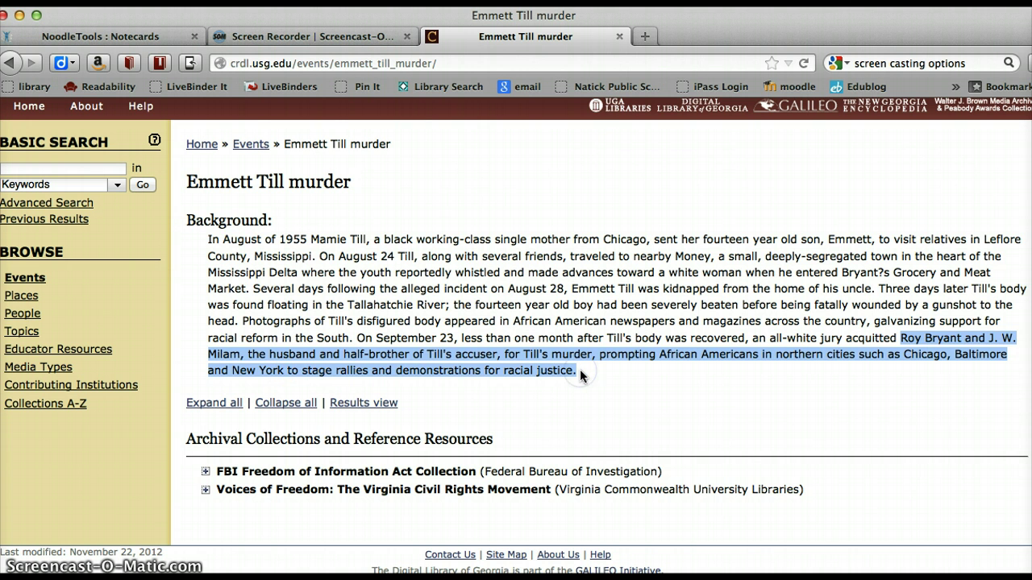
pyautogui.click(556, 359)
pyautogui.click(93, 1)
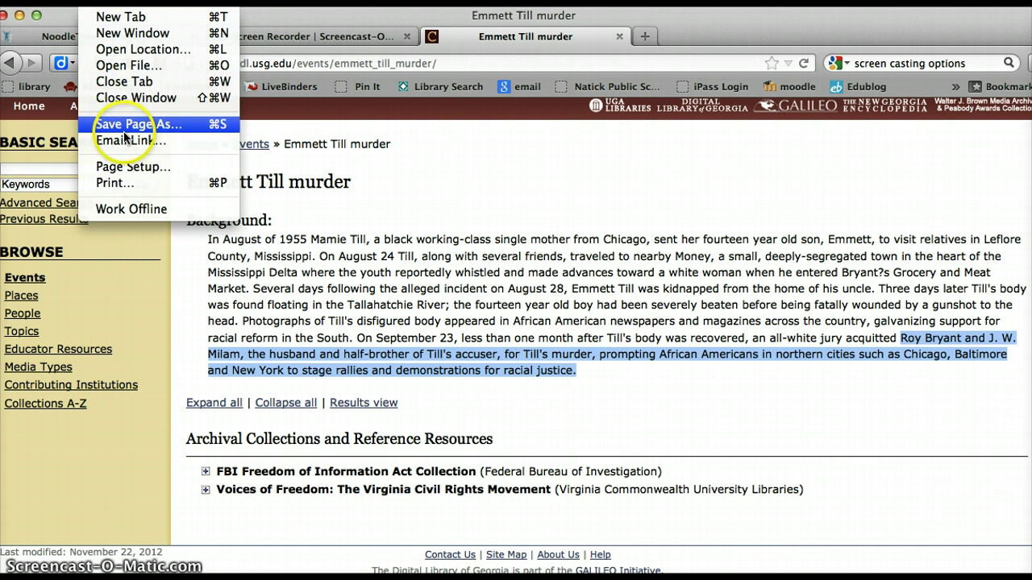
pyautogui.moveTo(133, 2)
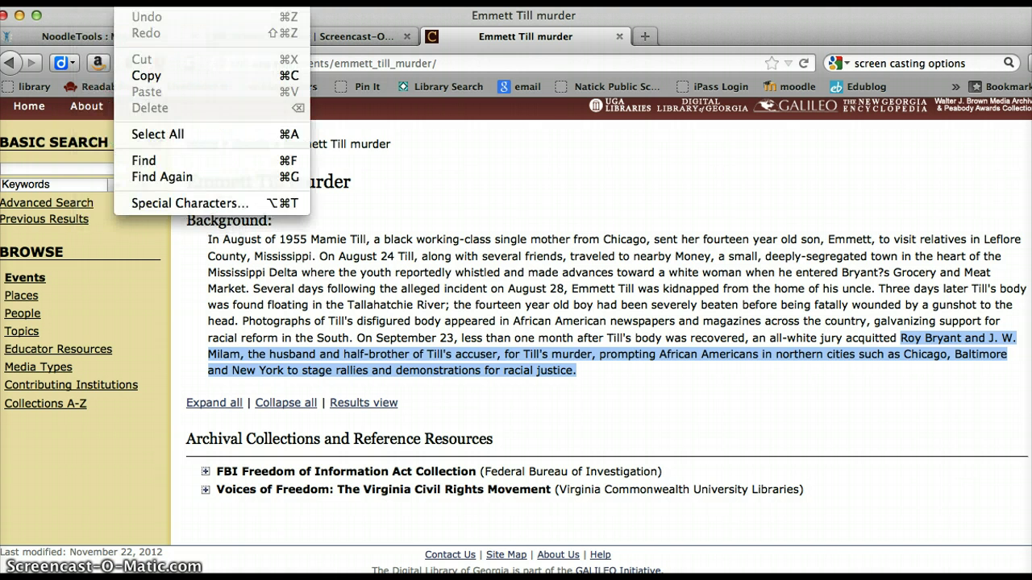
pyautogui.click(408, 172)
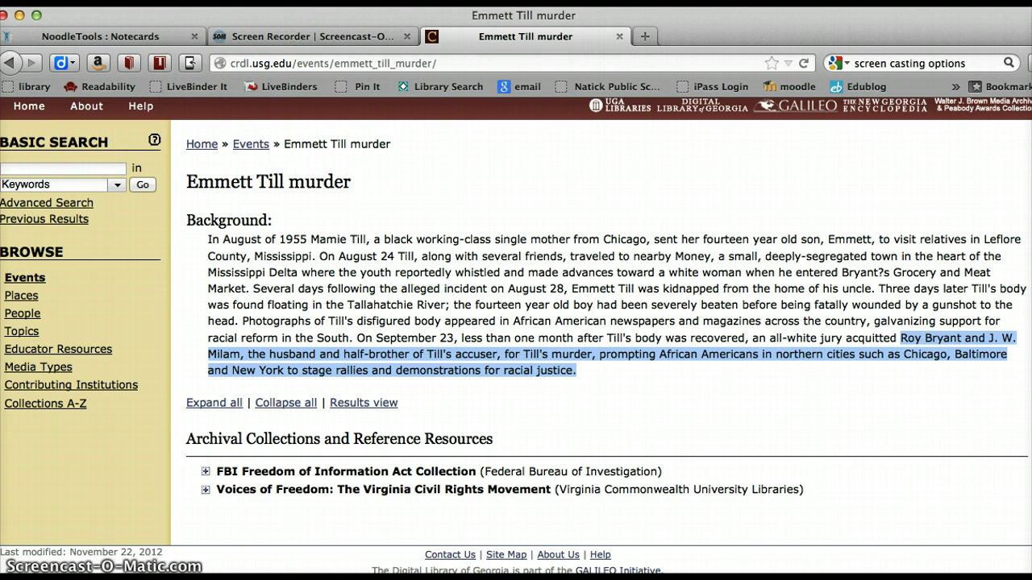
pyautogui.click(133, 2)
pyautogui.click(161, 76)
# Return to the NoodleTools notecard and paste the copied passage as its direct quotation
pyautogui.click(138, 37)
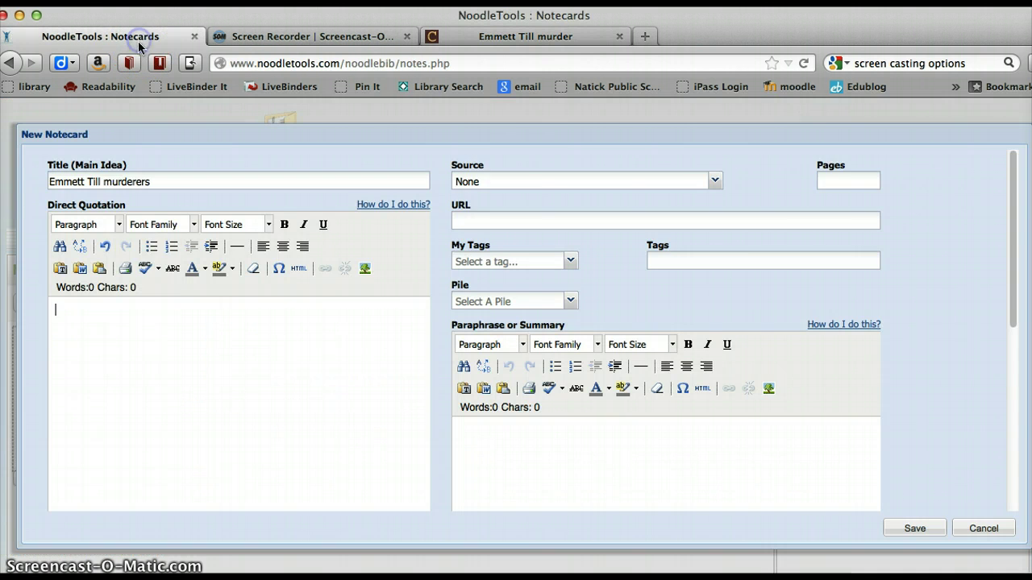
pyautogui.rightClick(152, 312)
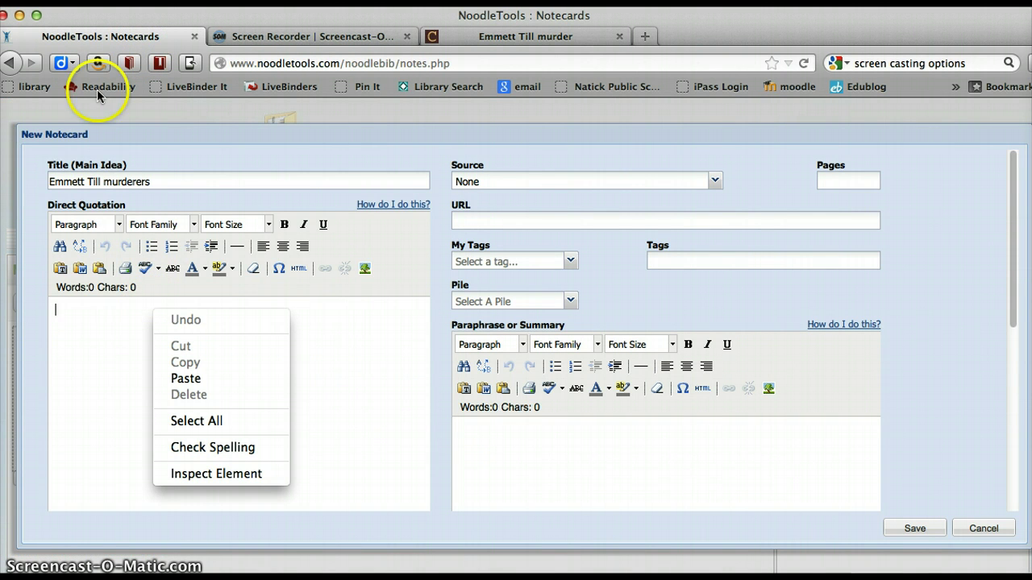
pyautogui.click(186, 378)
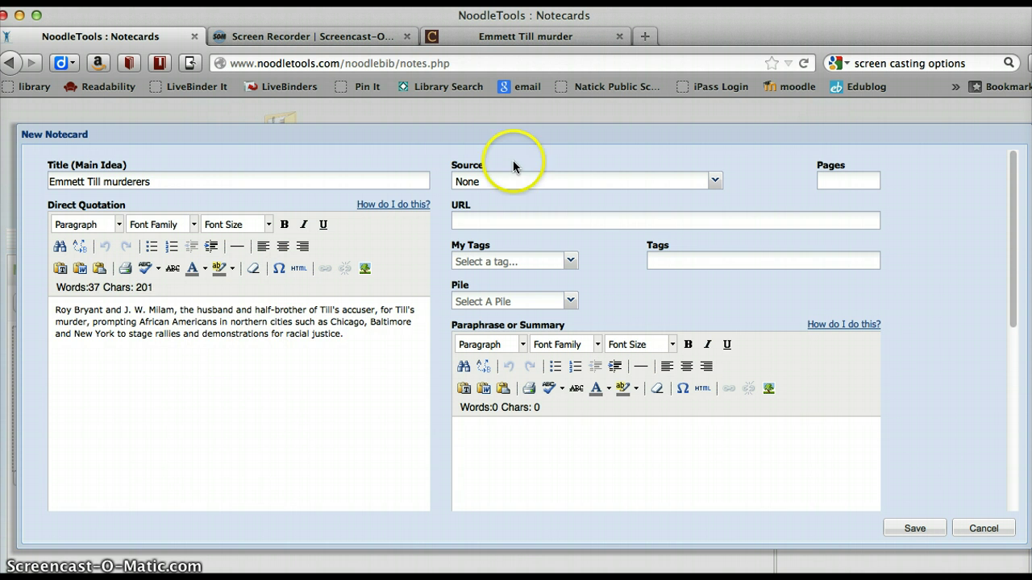
# Go back to the Emmett Till murder page and copy its full web address
pyautogui.click(505, 180)
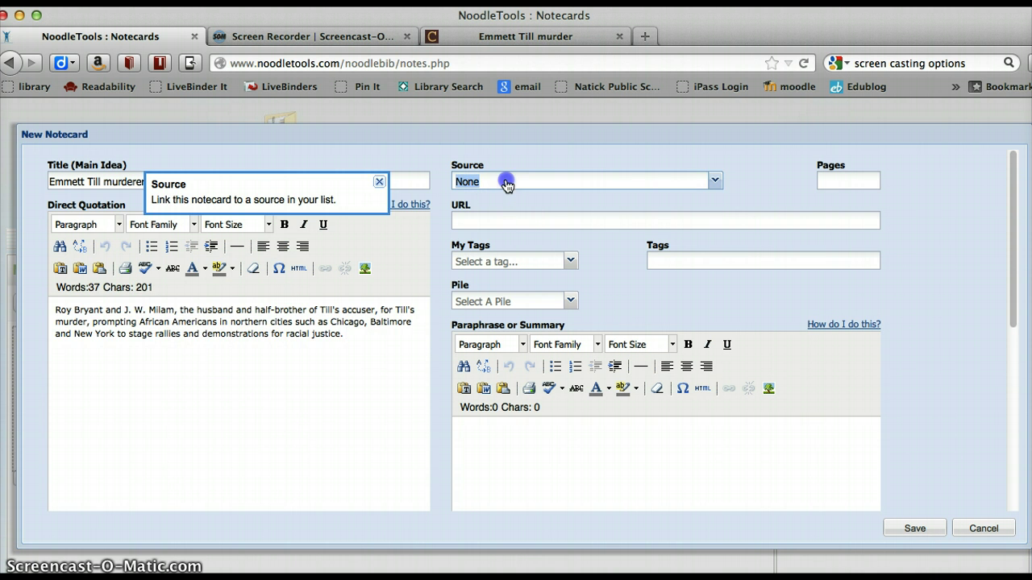
pyautogui.click(484, 37)
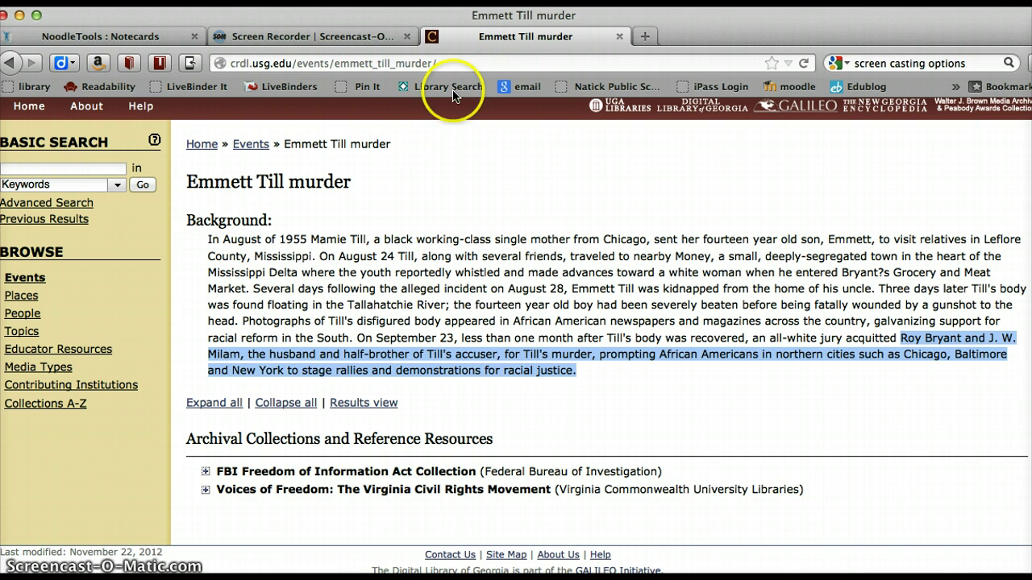
pyautogui.click(446, 63)
pyautogui.click(445, 64)
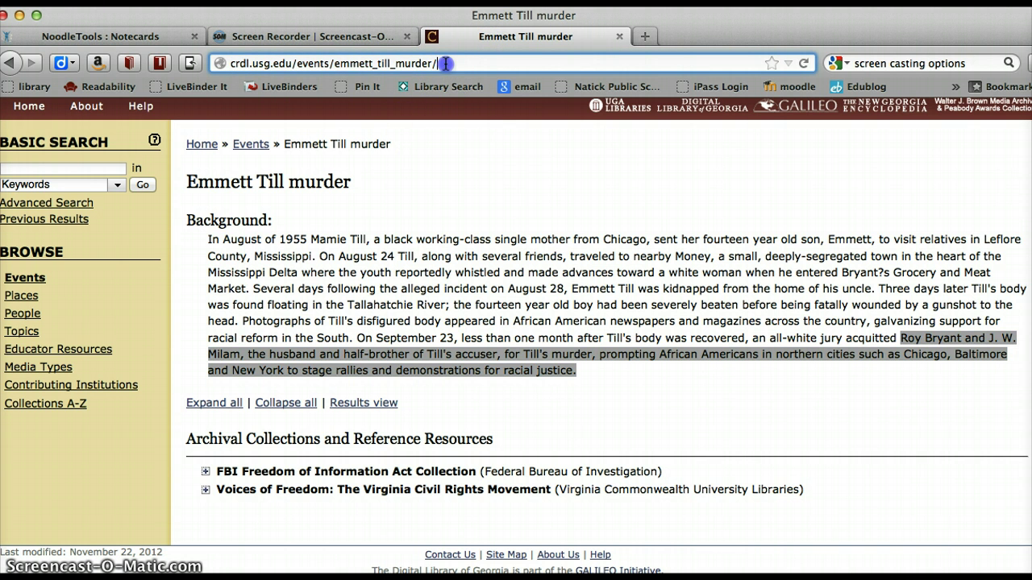
pyautogui.moveTo(443, 64); pyautogui.dragTo(216, 63)
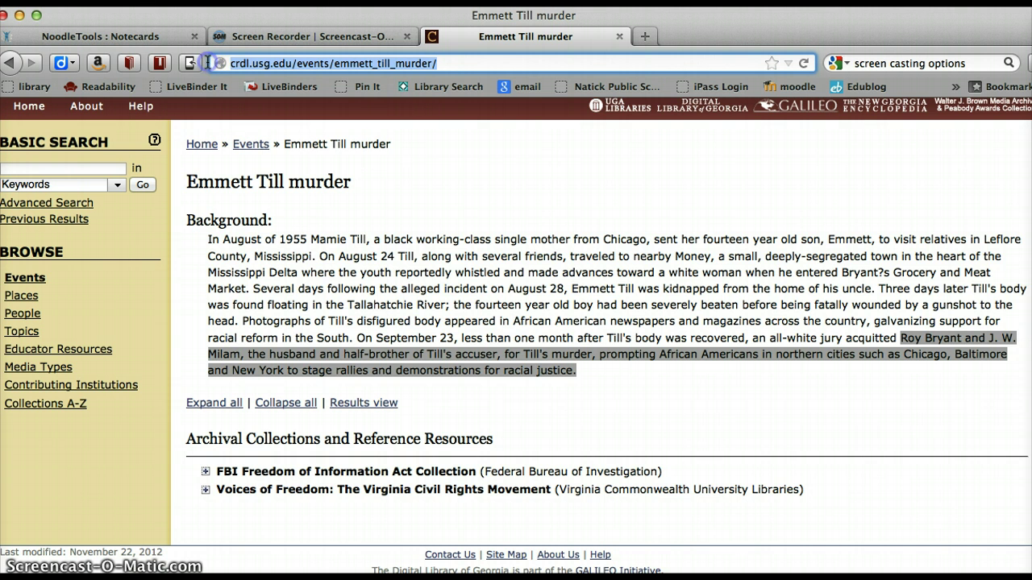
pyautogui.click(169, 38)
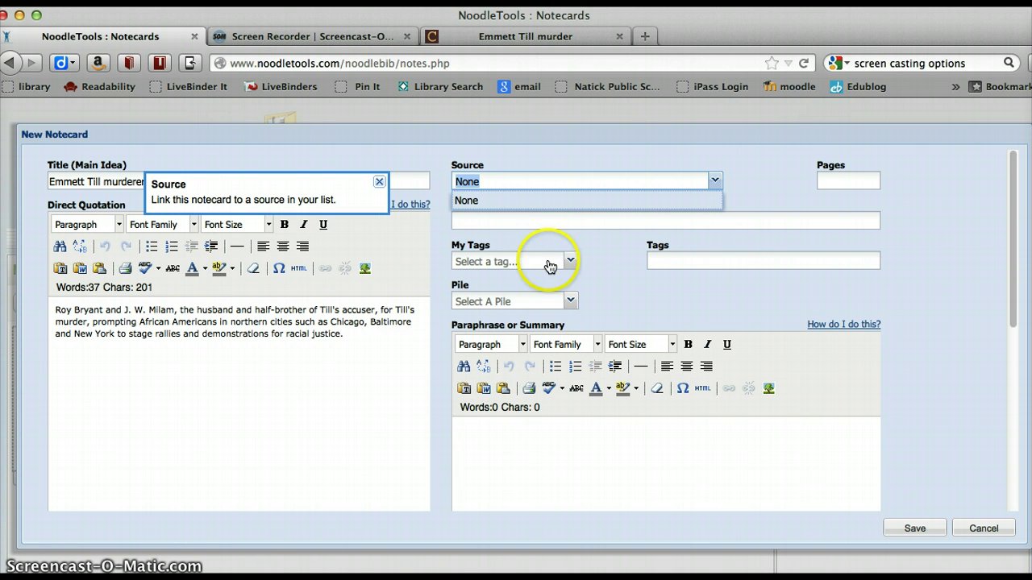
pyautogui.click(536, 222)
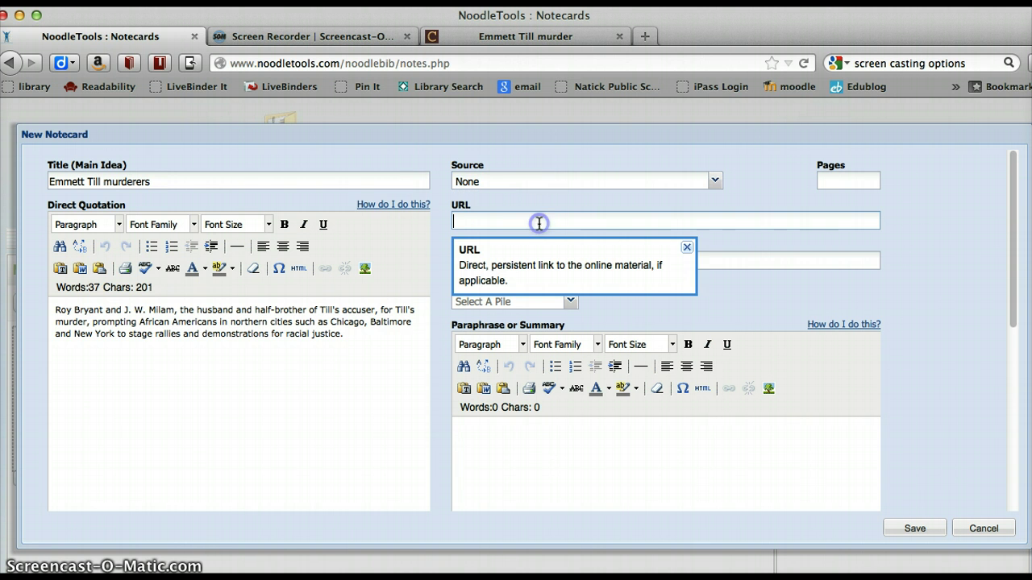
pyautogui.click(714, 181)
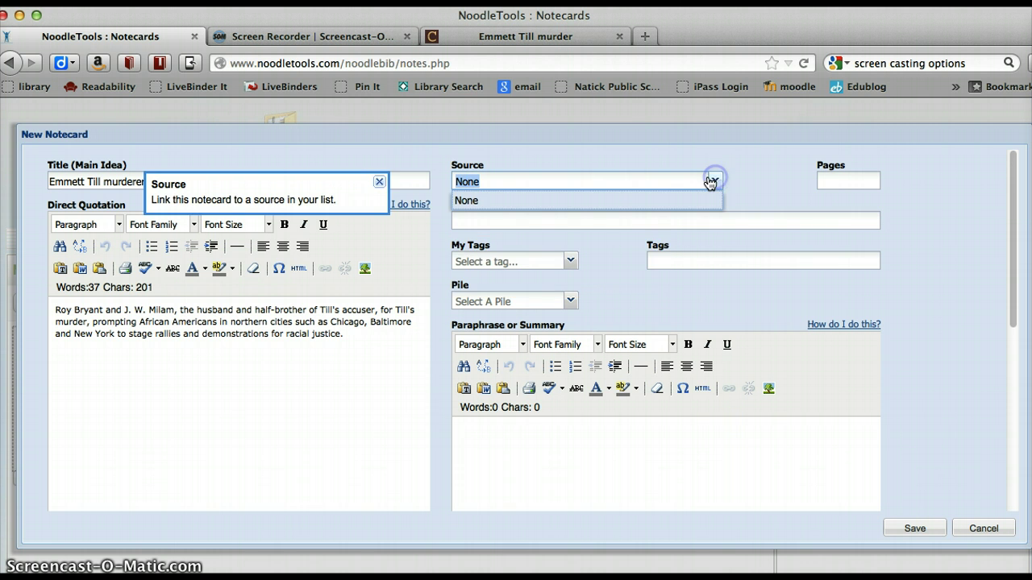
pyautogui.click(659, 219)
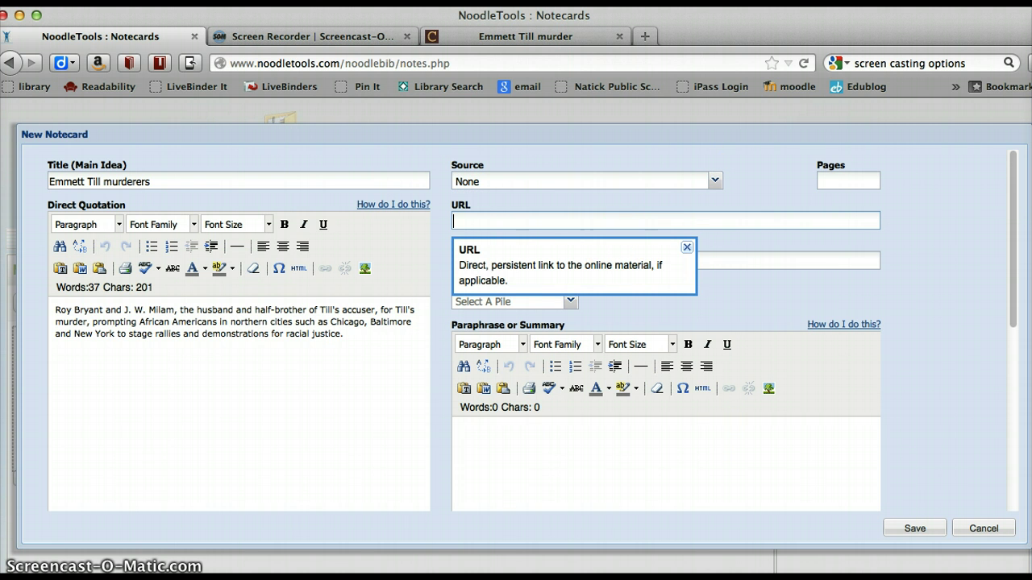
pyautogui.click(141, 0)
pyautogui.click(156, 93)
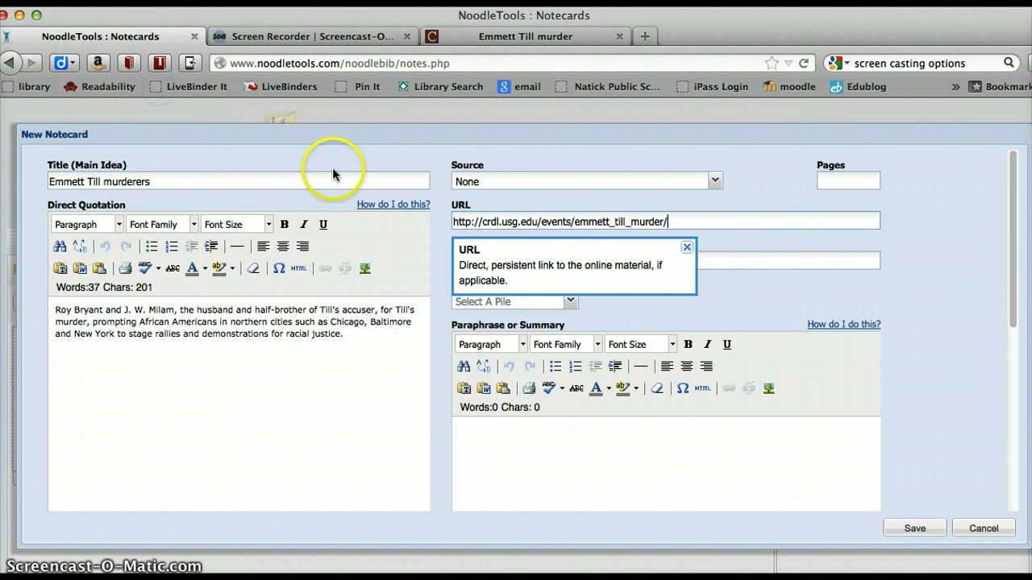
# Save the "Emmett Till murderers" notecard without associating it with a bibliography source
pyautogui.click(632, 297)
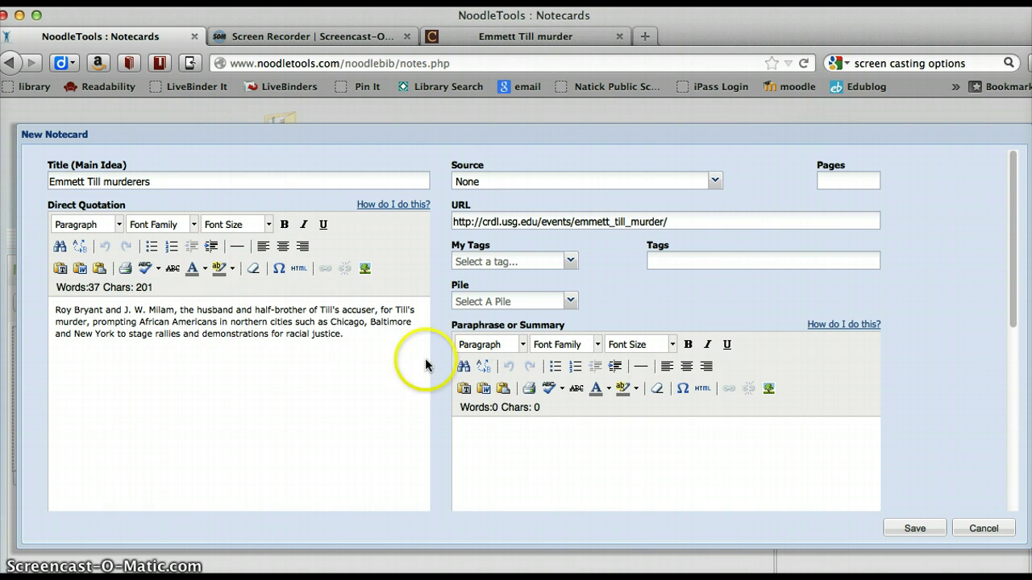
pyautogui.scroll(-5, 485, 425)
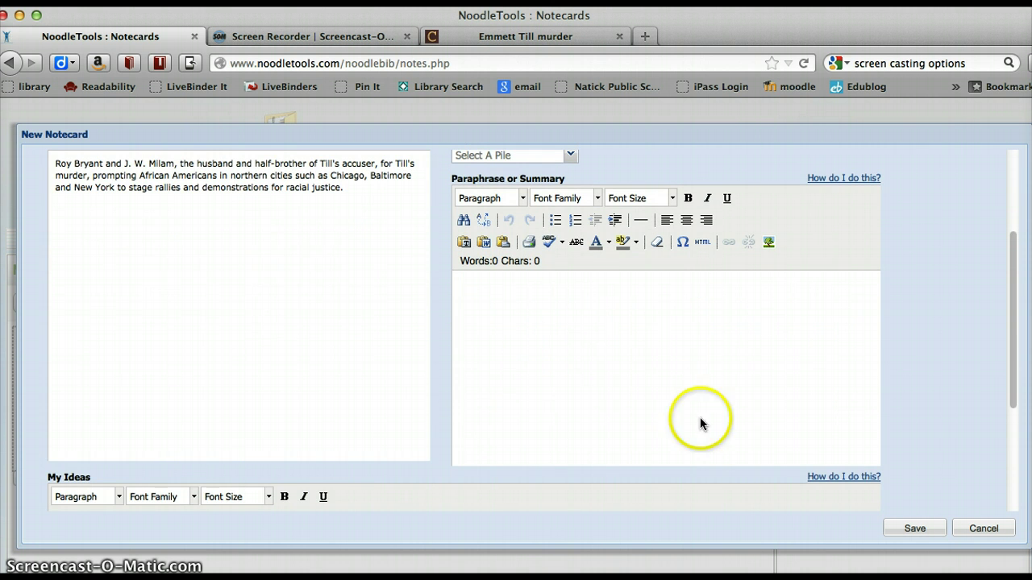
pyautogui.click(915, 528)
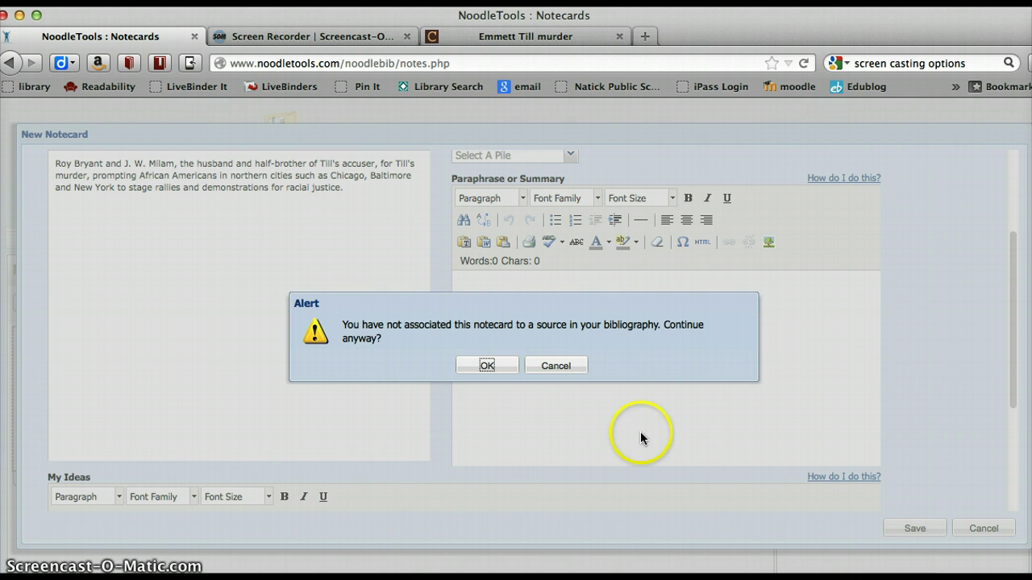
pyautogui.click(484, 366)
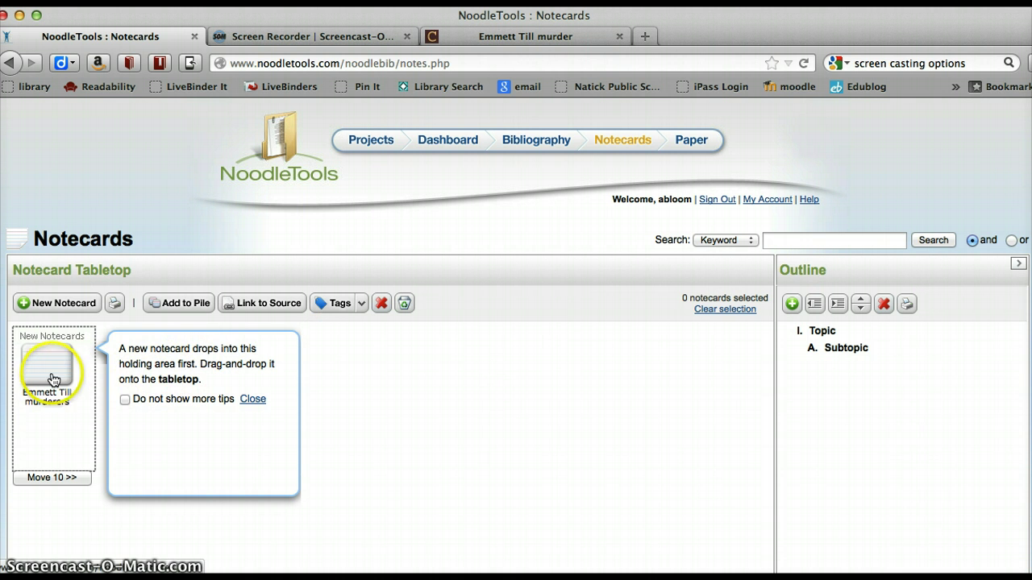
# Move the "Emmett Till murderers" notecard out of the New Notecards holding area to the upper middle of the tabletop
pyautogui.moveTo(53, 380); pyautogui.dragTo(341, 368)
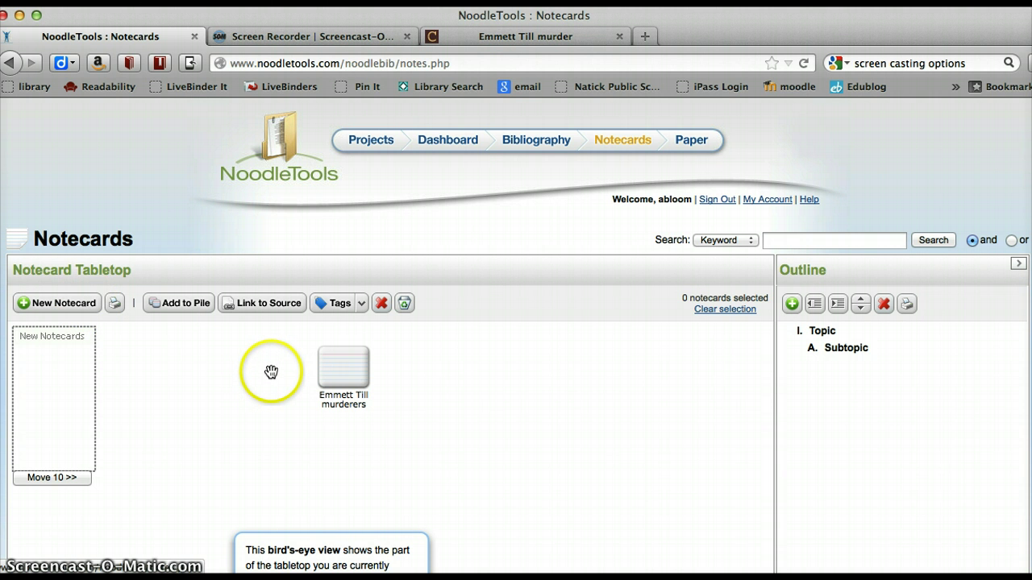
pyautogui.scroll(-3, 271, 371)
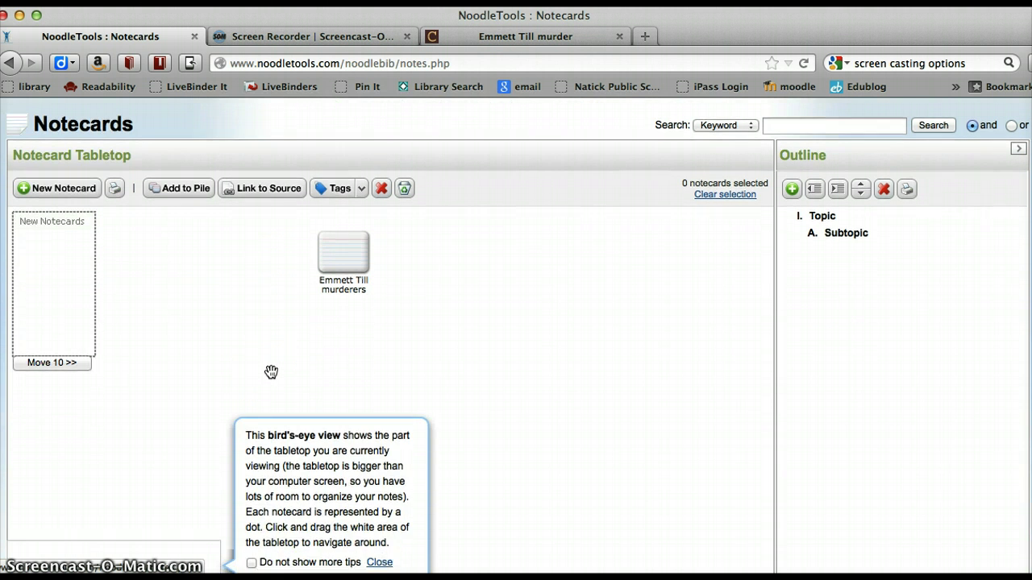
pyautogui.moveTo(334, 249); pyautogui.dragTo(448, 266)
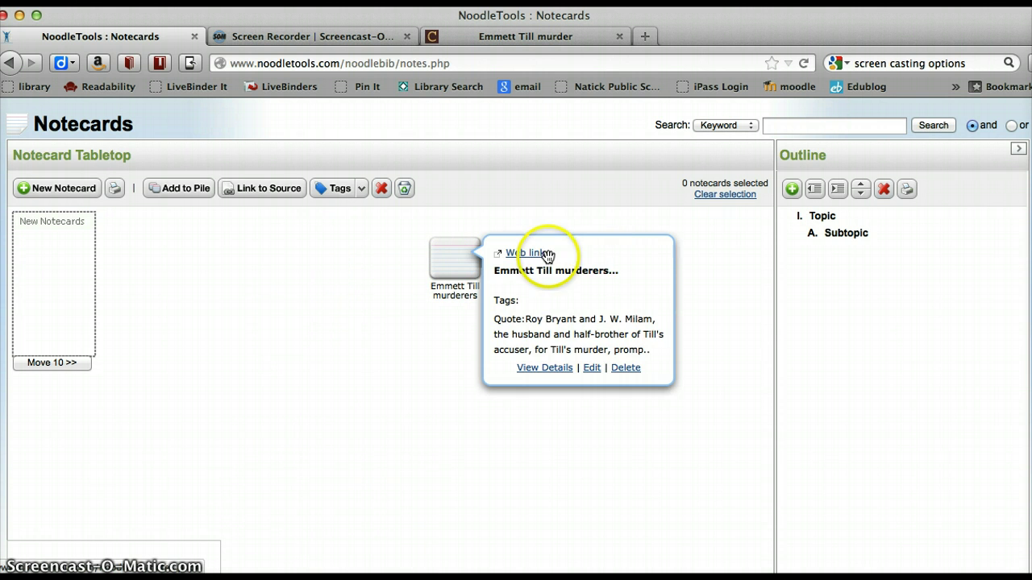
pyautogui.click(457, 272)
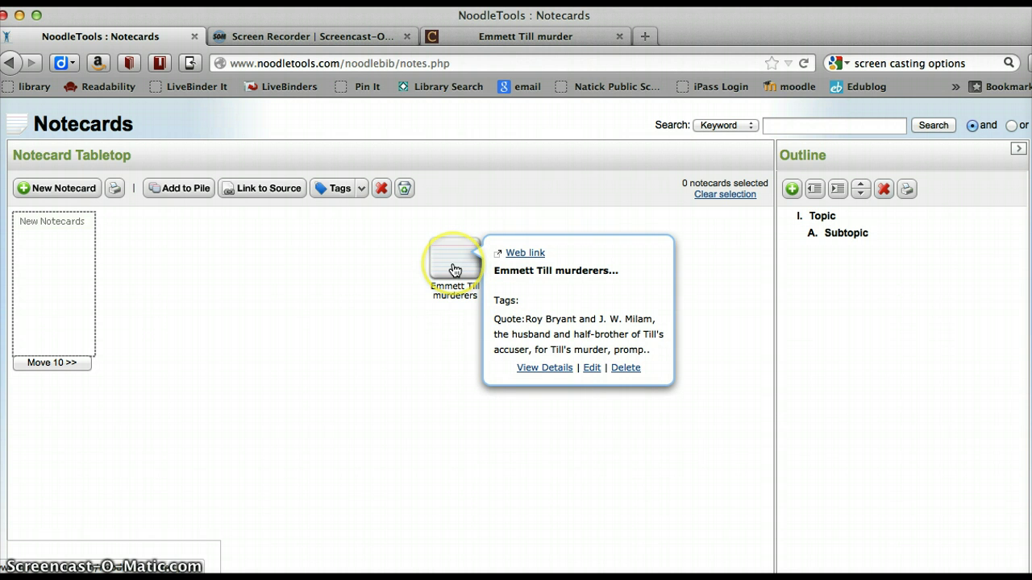
pyautogui.click(820, 219)
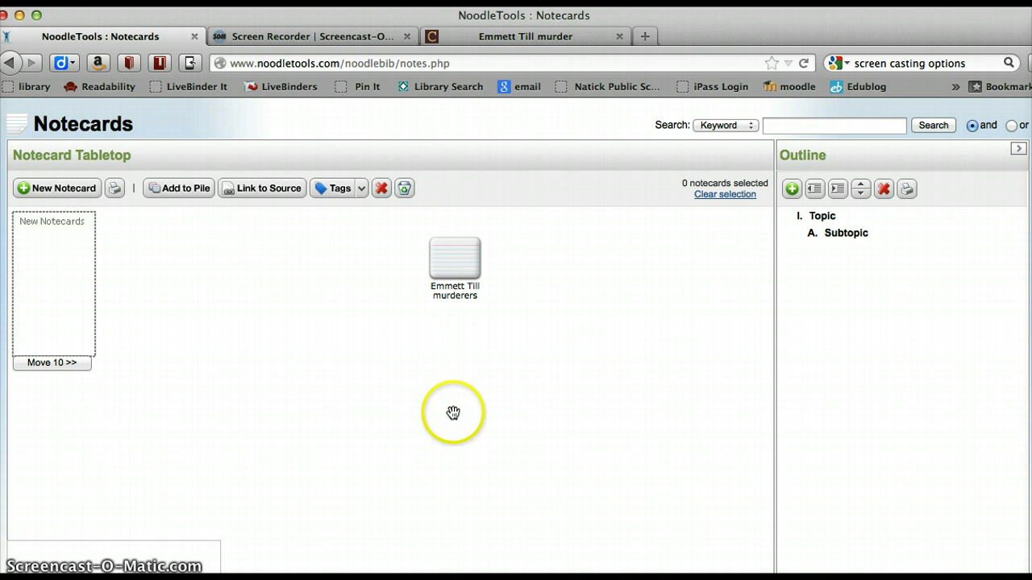
pyautogui.click(346, 382)
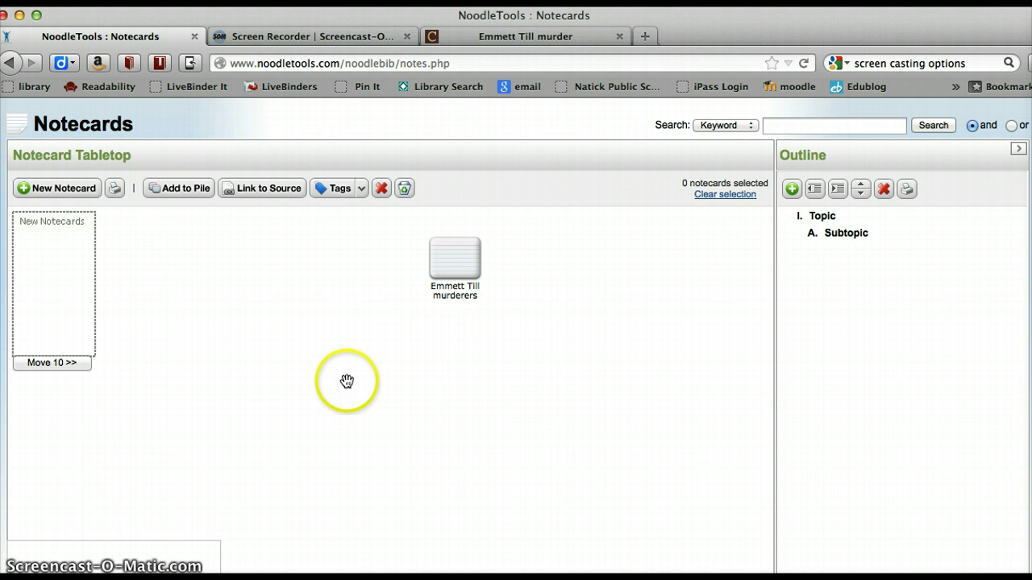